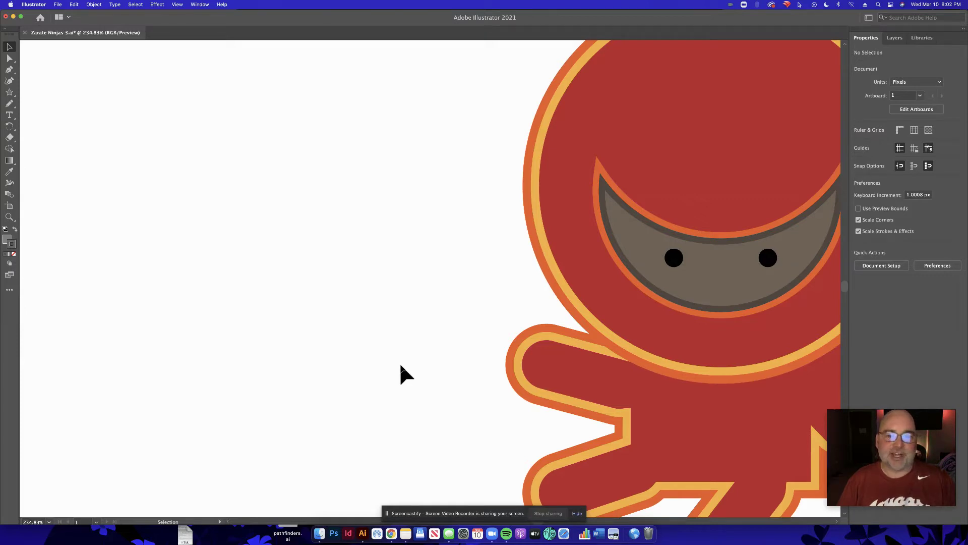
# Step: Draw an upright three-pointed star forming a triangle about 95 by 83 px in the empty area beside the red ninja
pyautogui.click(11, 93)
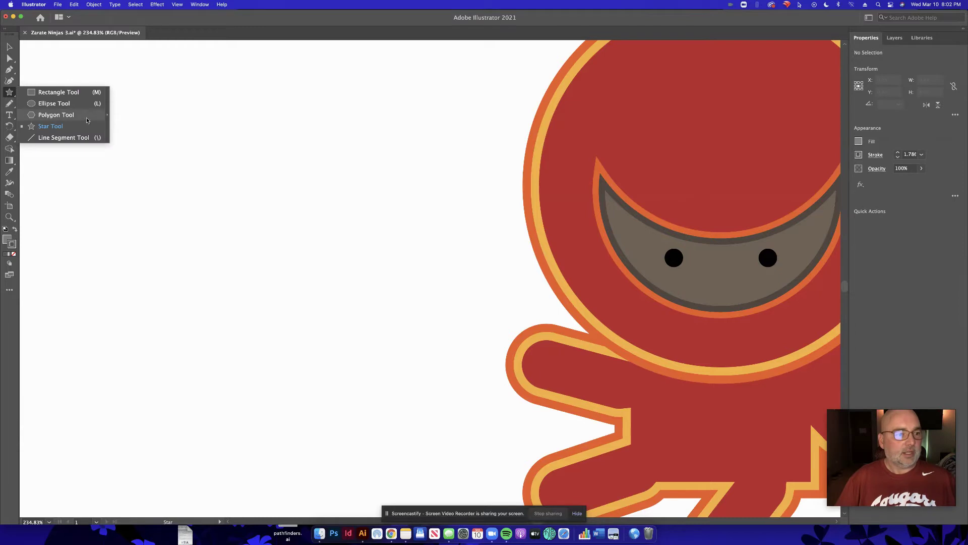
pyautogui.moveTo(333, 250); pyautogui.dragTo(396, 292)
pyautogui.press('Up')
pyautogui.press('Up')
pyautogui.press('Down')
pyautogui.press('Down')
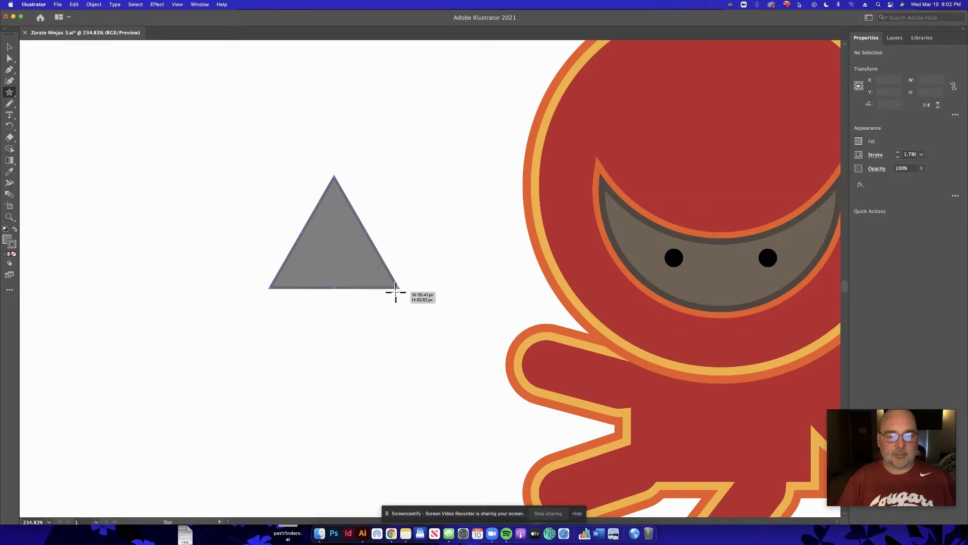
pyautogui.moveTo(396, 292); pyautogui.dragTo(396, 293)
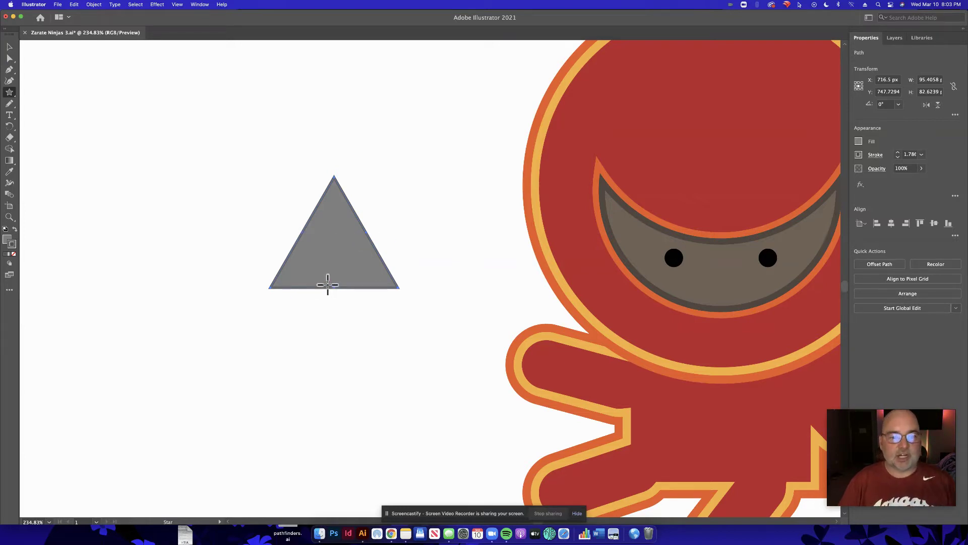
# Step: Move the triangle slightly down and to the right, and fill it with a light grey swatch
pyautogui.click(9, 47)
pyautogui.moveTo(328, 264); pyautogui.dragTo(352, 309)
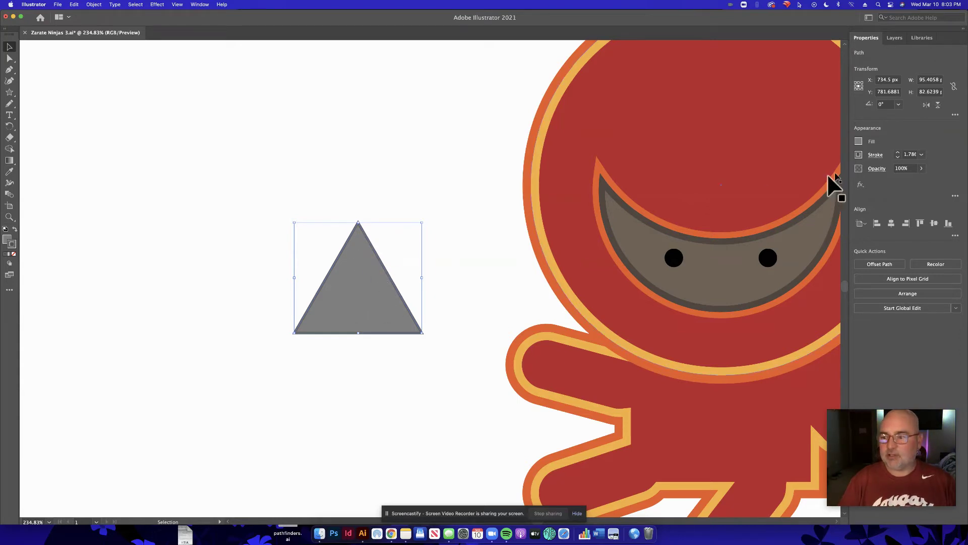
pyautogui.click(858, 141)
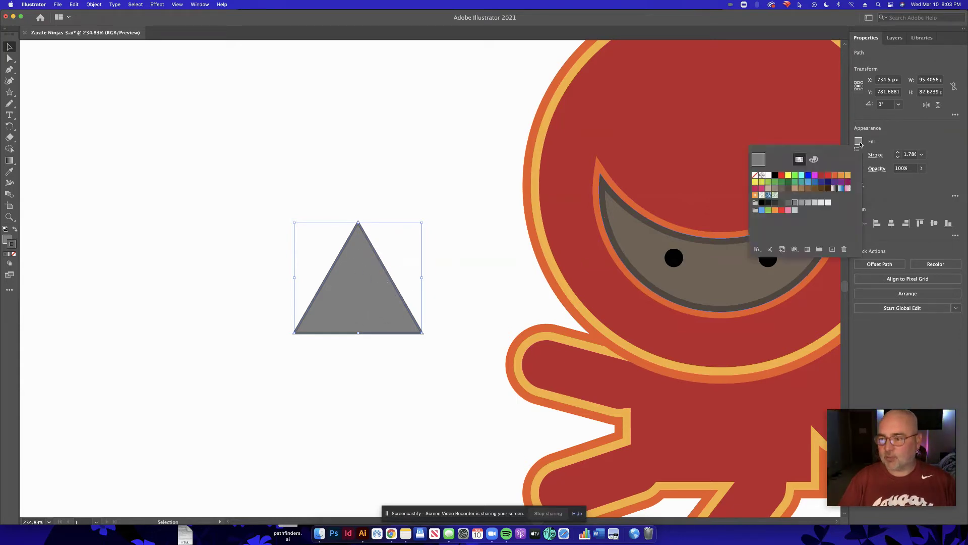
pyautogui.click(802, 204)
pyautogui.click(808, 202)
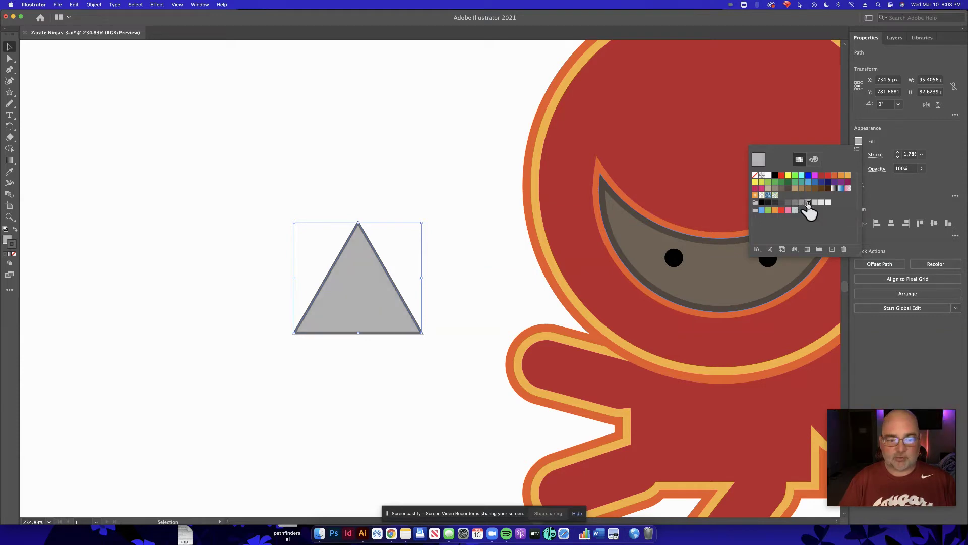
# Step: Give the triangle a black 3 pt stroke aligned to the outside of the path
pyautogui.click(859, 154)
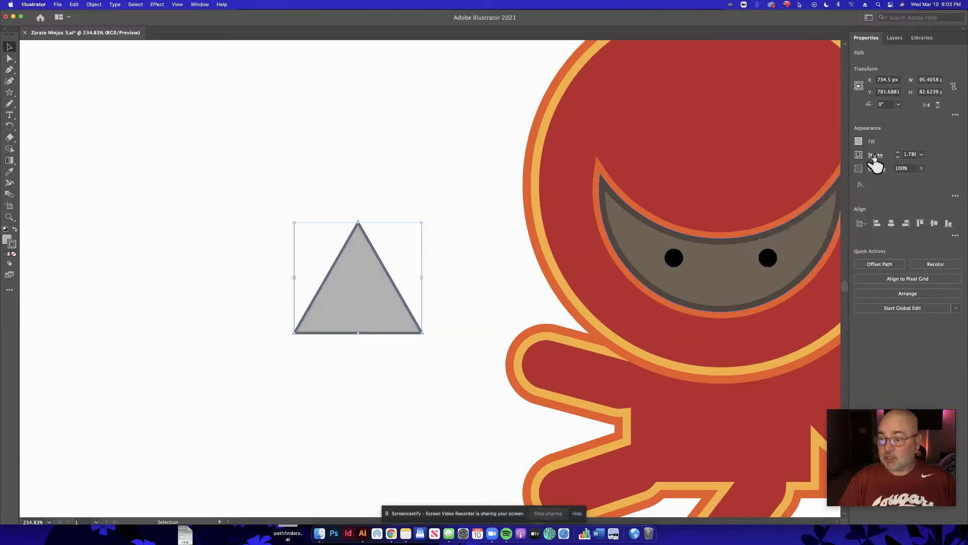
pyautogui.click(858, 154)
pyautogui.click(775, 189)
pyautogui.click(896, 153)
pyautogui.click(896, 152)
pyautogui.click(897, 152)
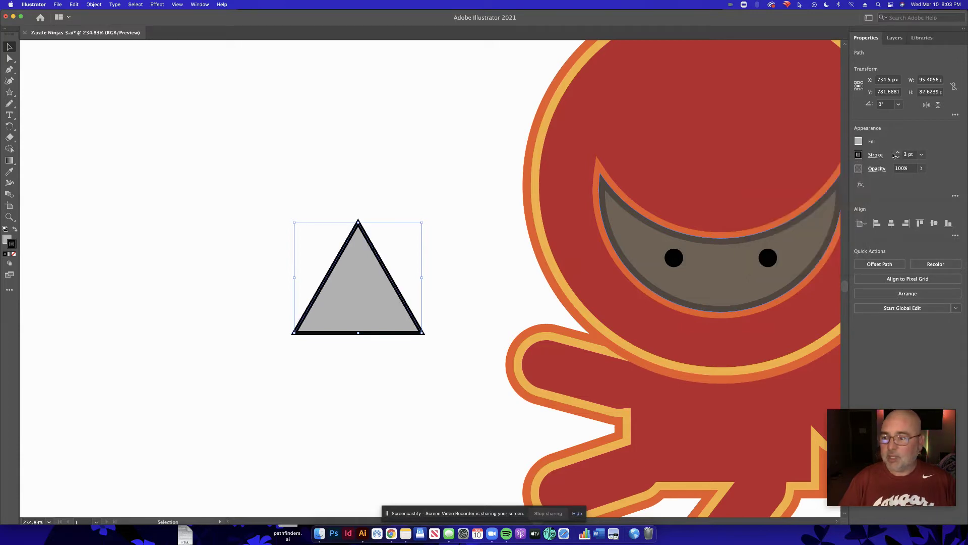
pyautogui.click(876, 155)
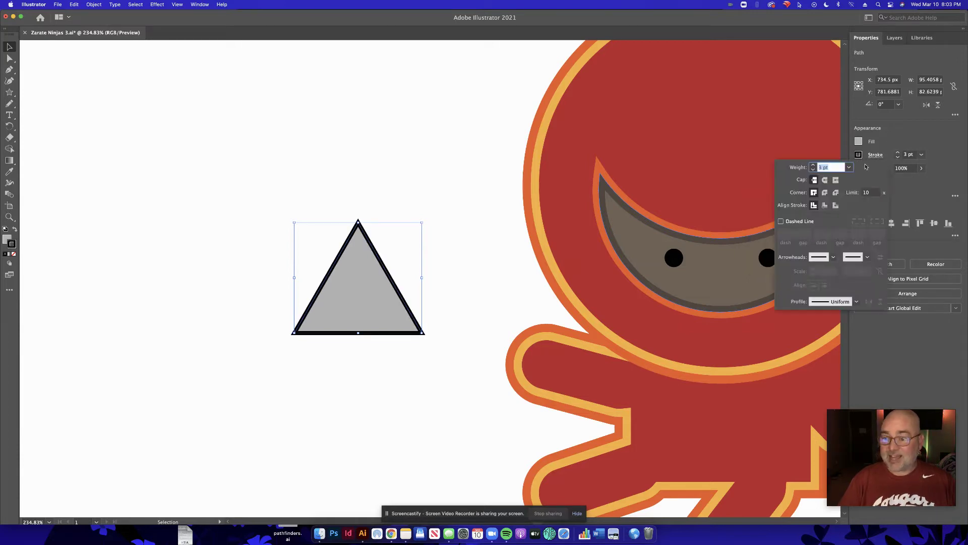
pyautogui.click(836, 205)
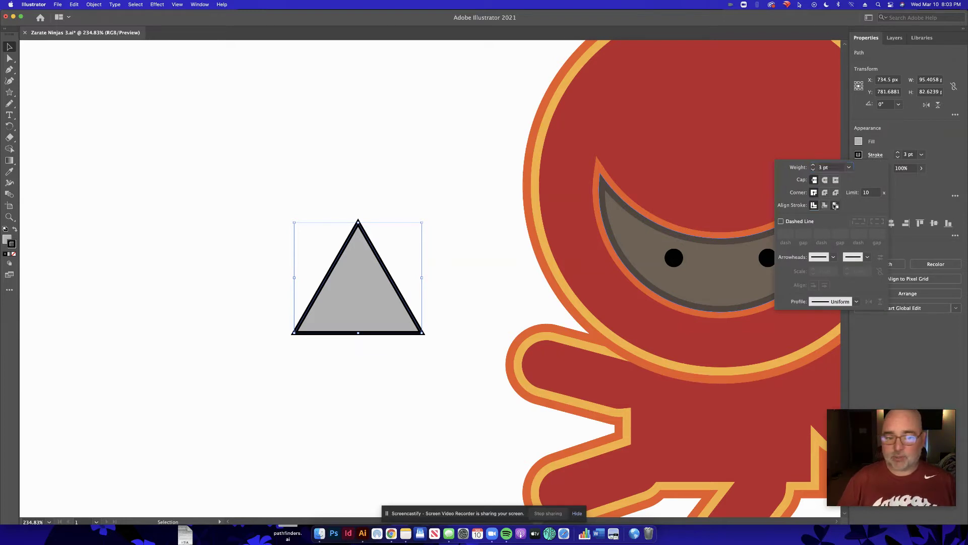
pyautogui.click(835, 205)
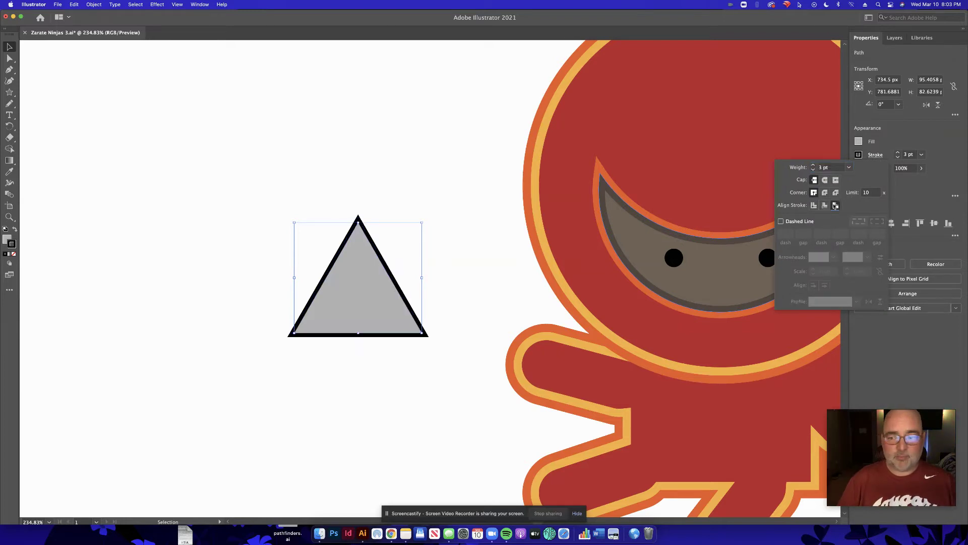
# Step: Add a second 3 pt stroke to the triangle, aligned to the inside and coloured dark grey
pyautogui.click(954, 196)
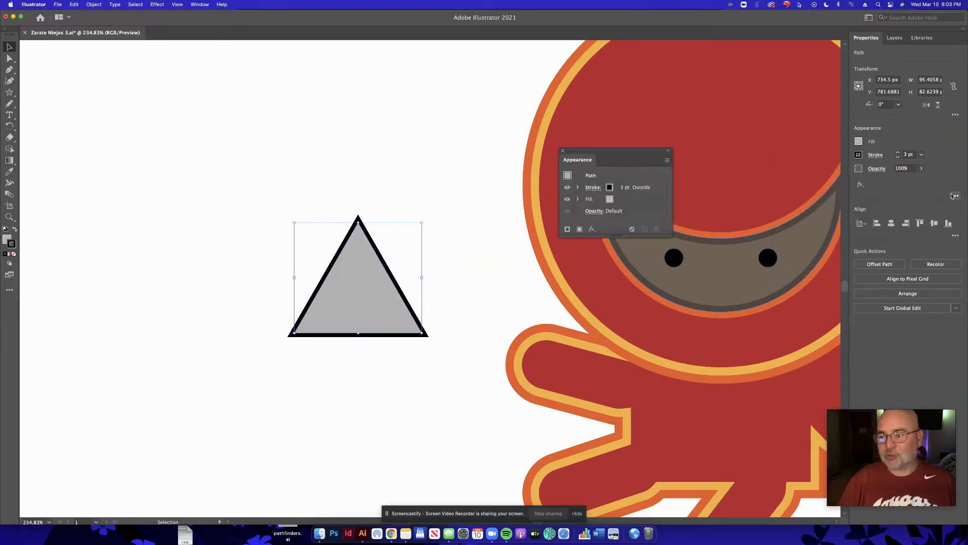
pyautogui.click(567, 229)
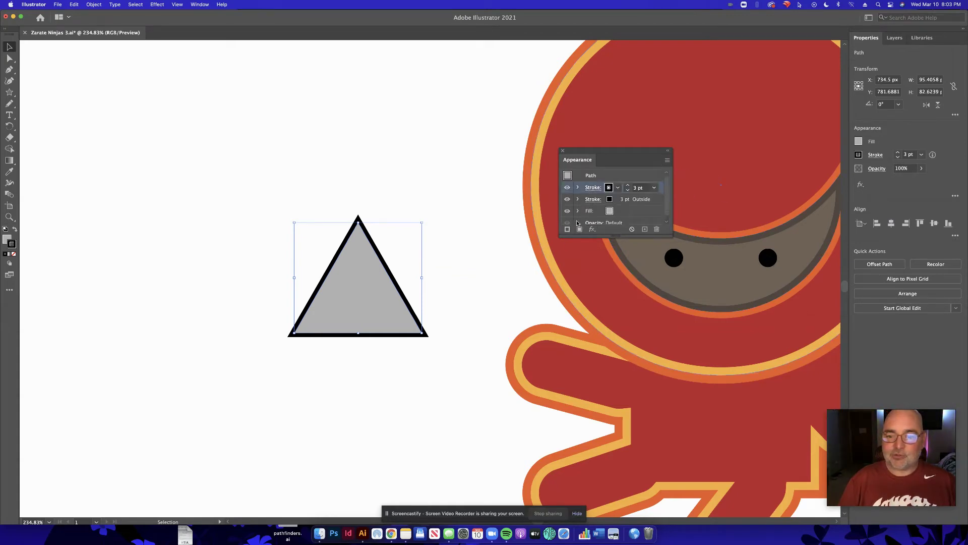
pyautogui.click(593, 199)
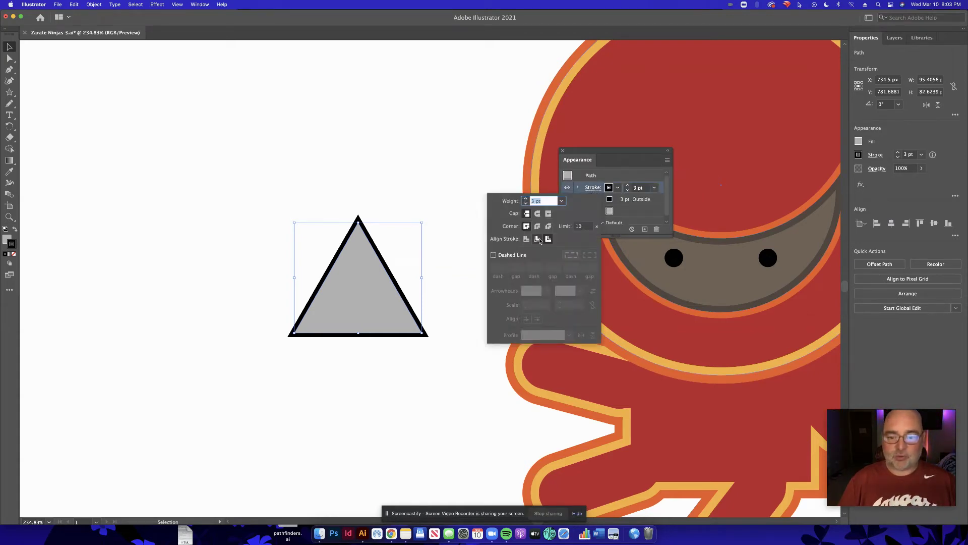
pyautogui.click(538, 239)
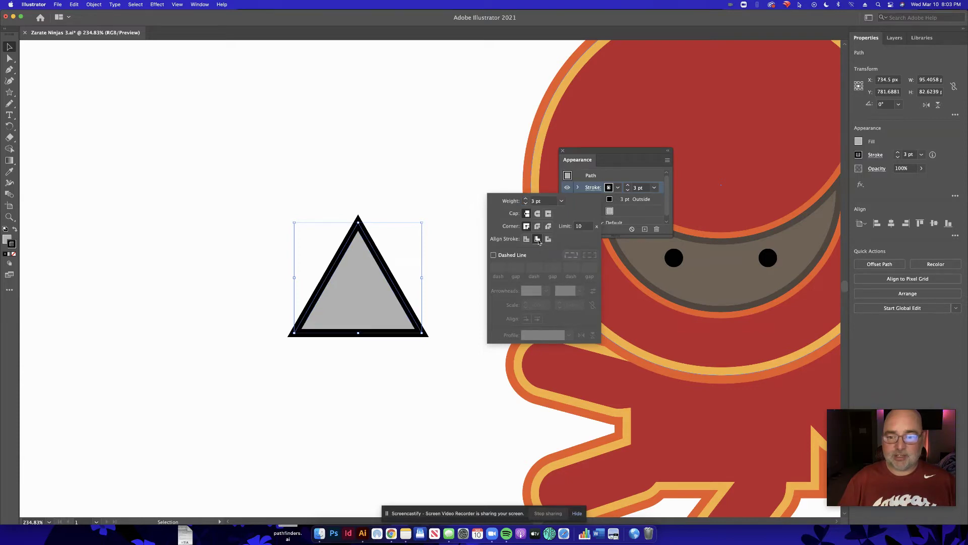
pyautogui.click(609, 187)
pyautogui.click(610, 187)
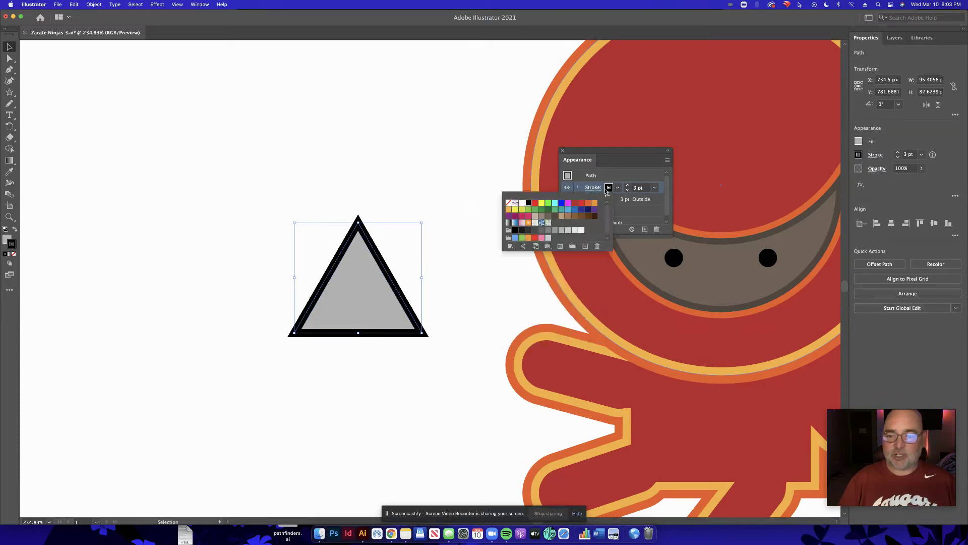
pyautogui.click(542, 230)
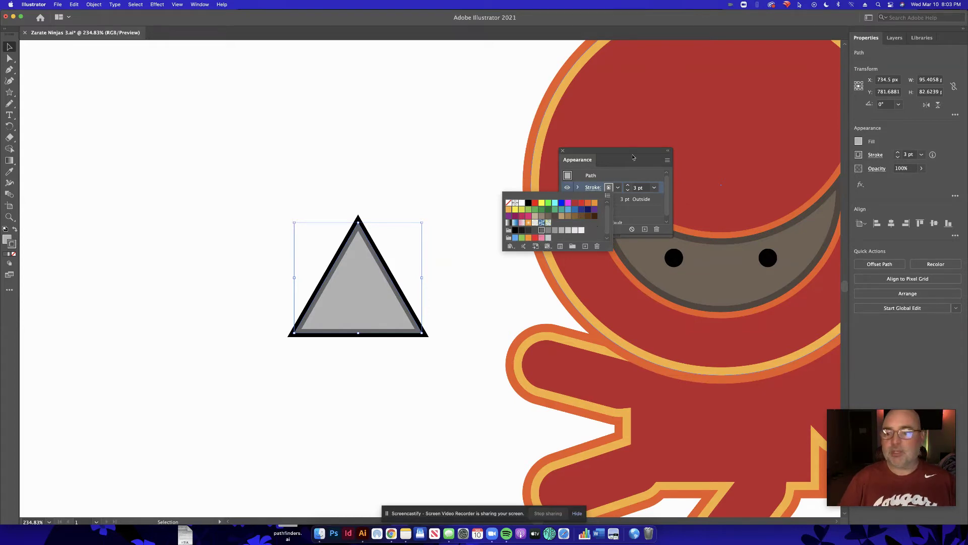
pyautogui.click(567, 155)
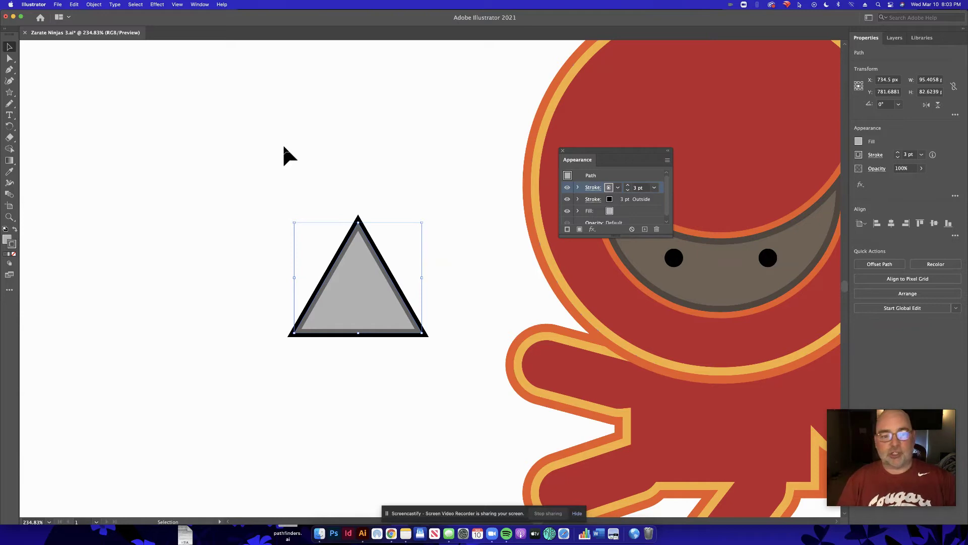
# Step: Stretch the triangle's top anchor point straight up to Y 591 px to form a long, narrow blade
pyautogui.moveTo(363, 216); pyautogui.dragTo(381, 330)
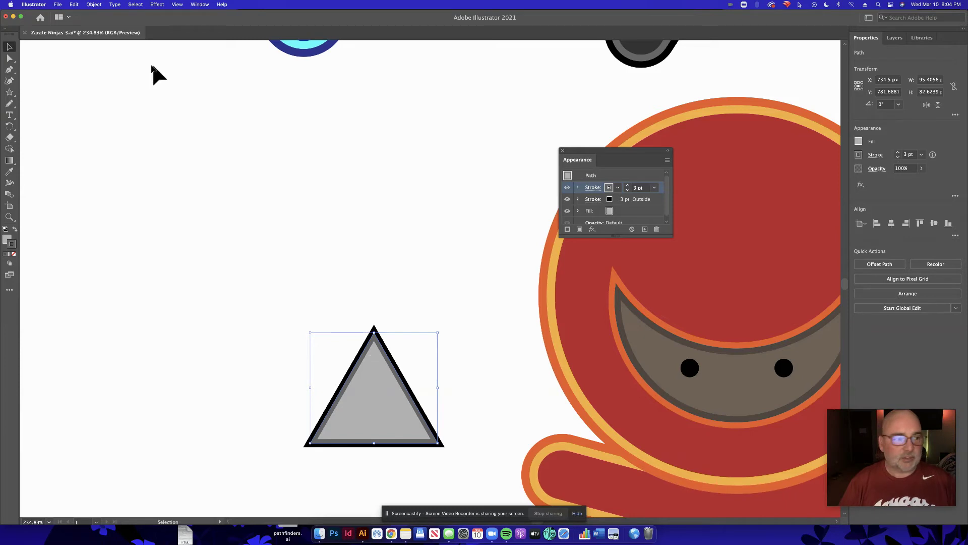
pyautogui.click(9, 59)
pyautogui.click(10, 58)
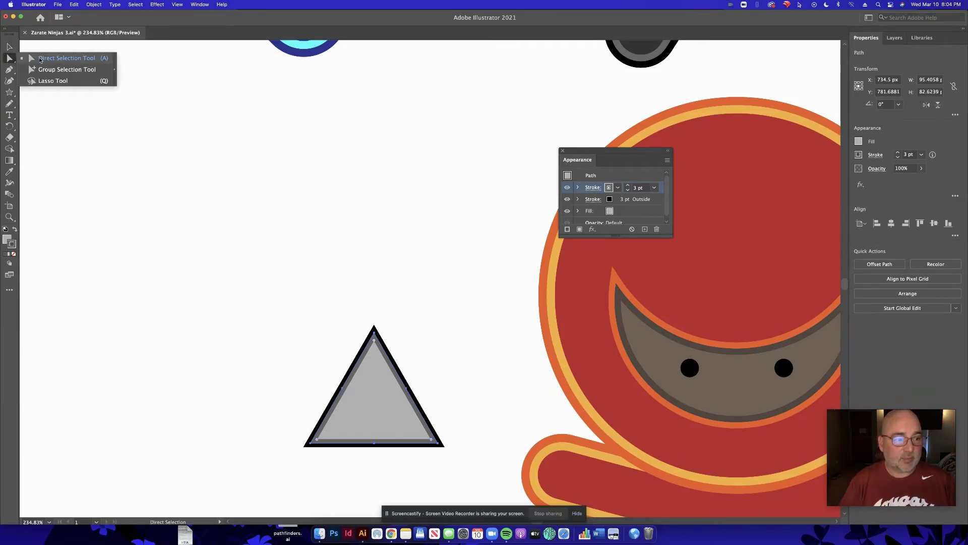
pyautogui.click(43, 59)
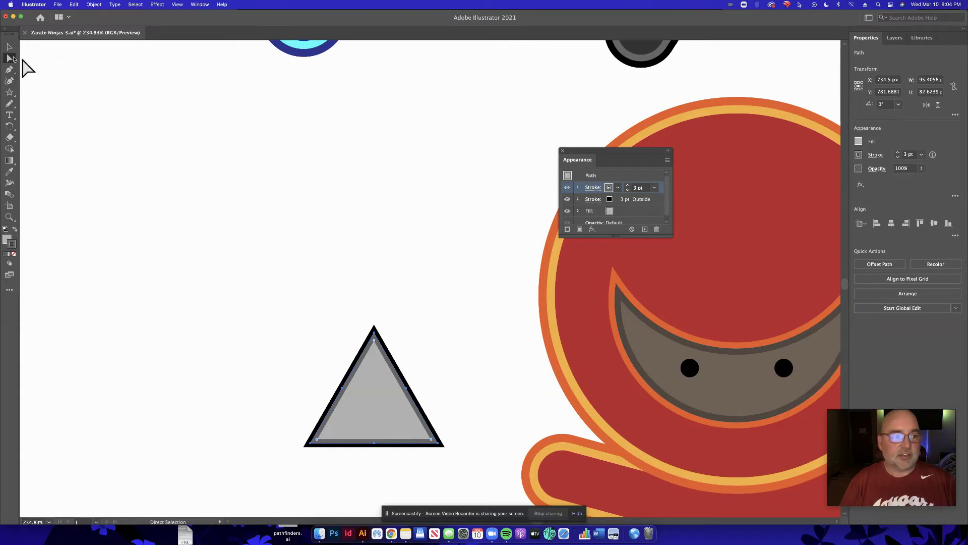
pyautogui.click(374, 333)
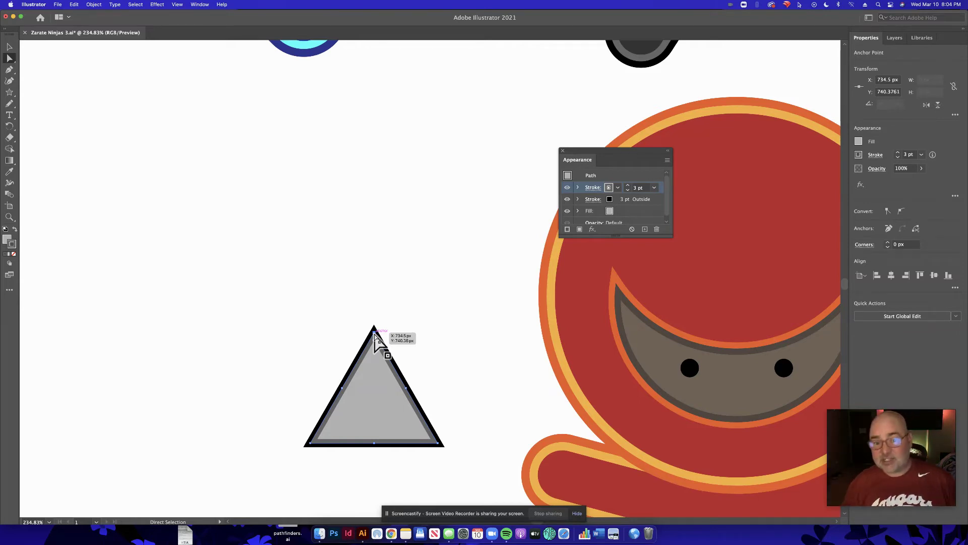
pyautogui.click(374, 333)
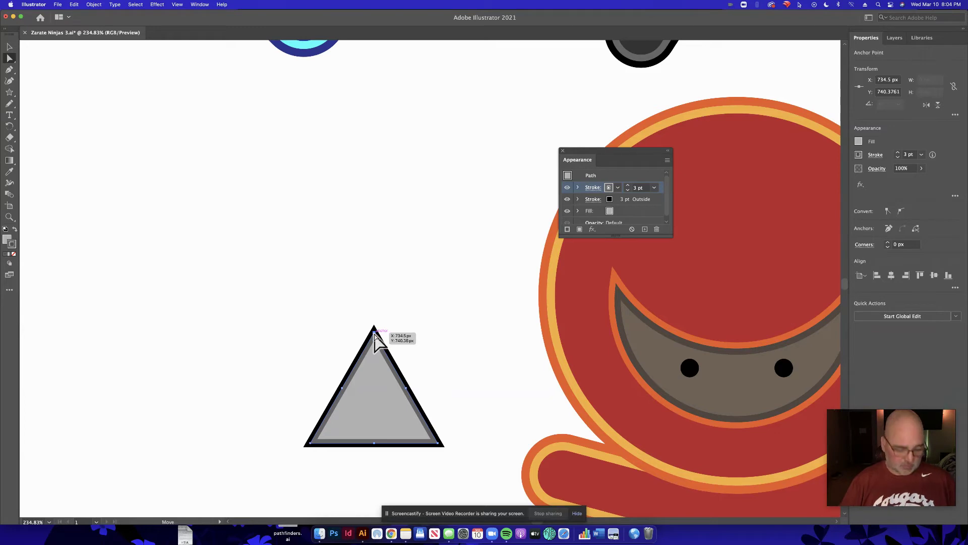
pyautogui.moveTo(374, 333); pyautogui.dragTo(366, 135)
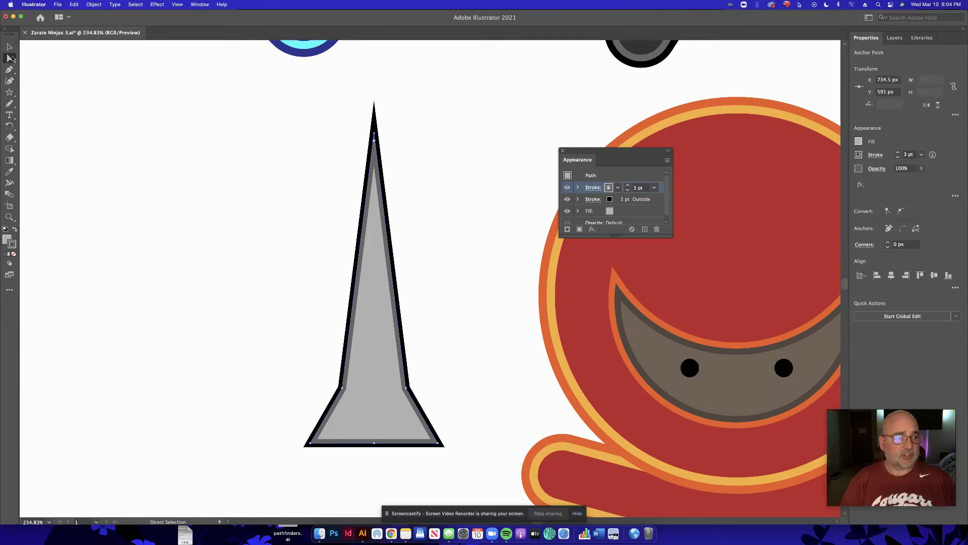
# Step: Move both mid-side anchor points of the blade together straight down to just above its base
pyautogui.click(343, 389)
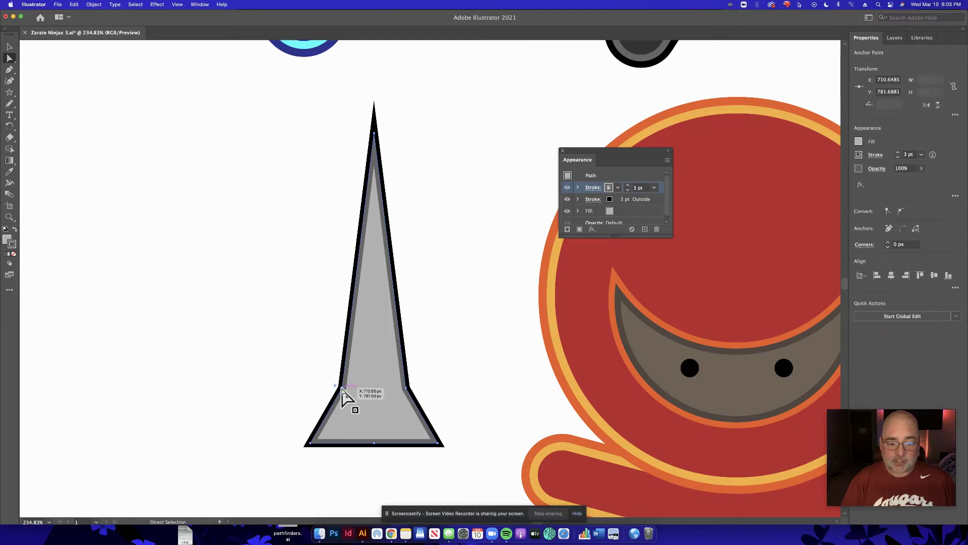
pyautogui.click(407, 391)
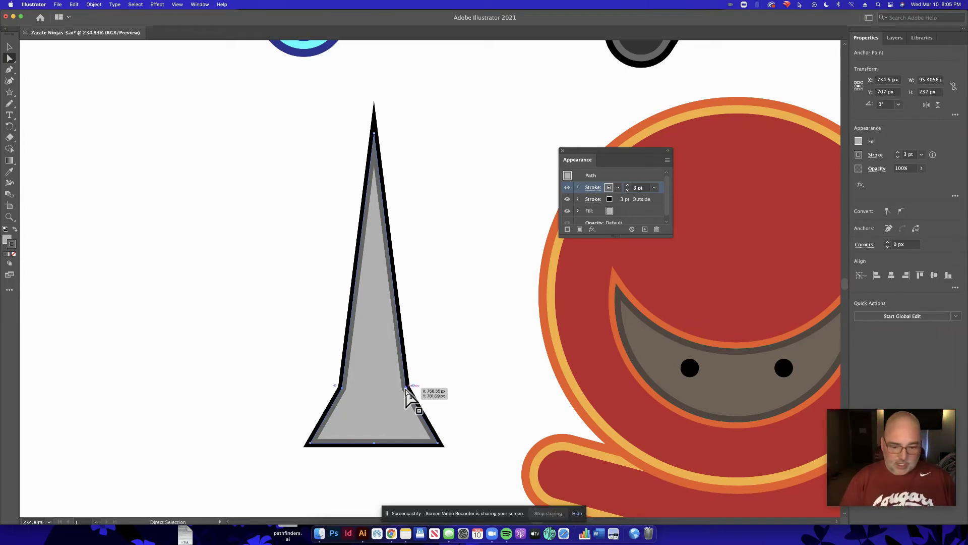
pyautogui.moveTo(408, 391); pyautogui.dragTo(406, 422)
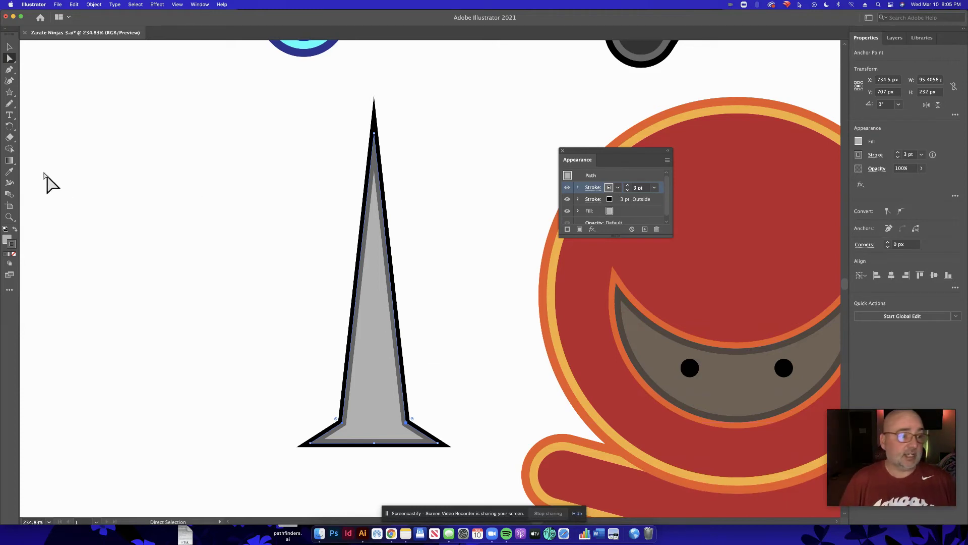
# Step: Draw a handle rectangle about 19 by 42 px overlapping the middle of the blade's base
pyautogui.click(10, 95)
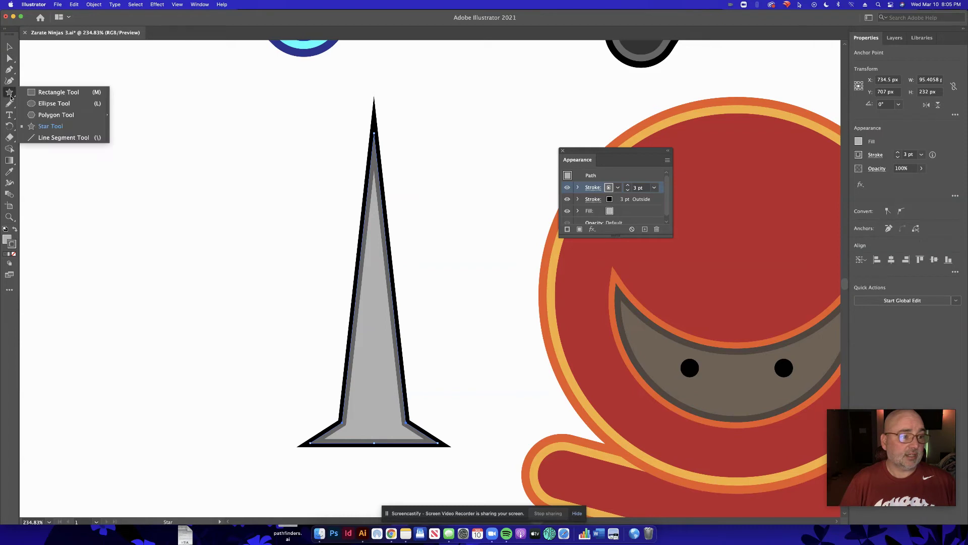
pyautogui.click(57, 92)
pyautogui.moveTo(358, 425); pyautogui.dragTo(386, 480)
pyautogui.moveTo(385, 482); pyautogui.dragTo(384, 482)
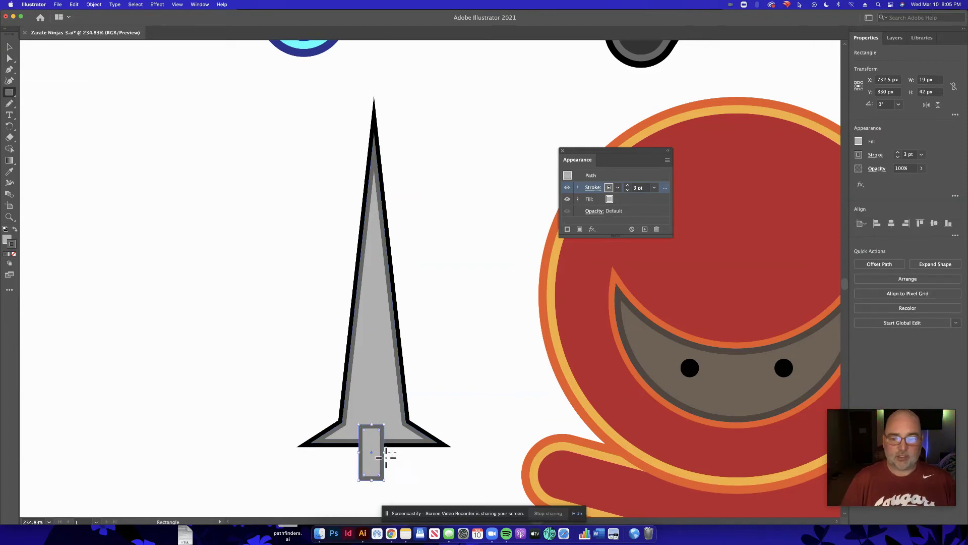
# Step: Give the handle rectangle a brown fill and a black stroke
pyautogui.click(859, 142)
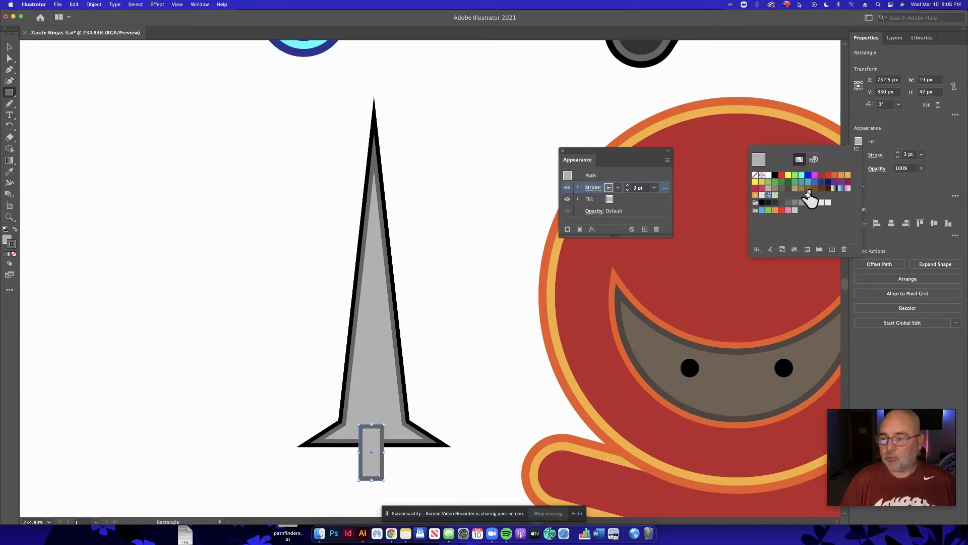
pyautogui.click(813, 188)
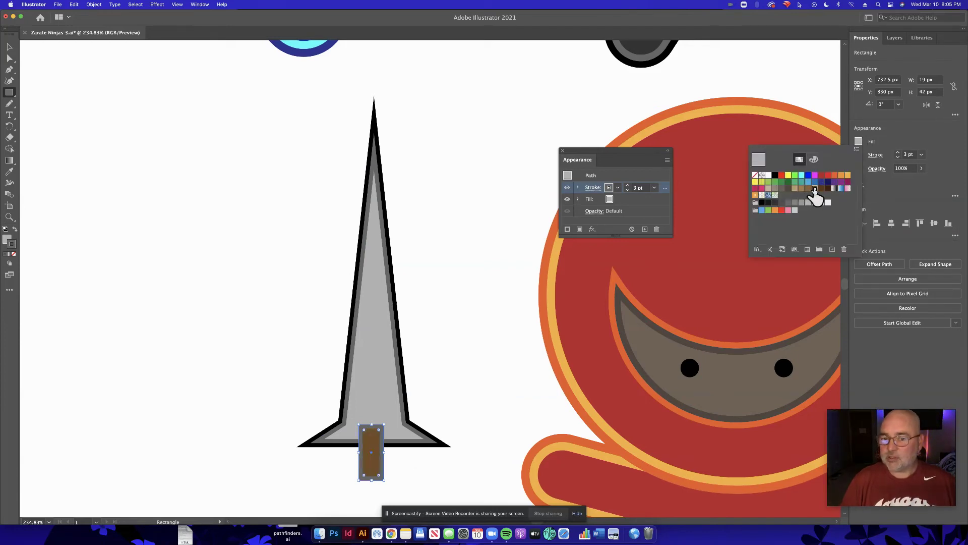
pyautogui.click(613, 188)
pyautogui.click(613, 188)
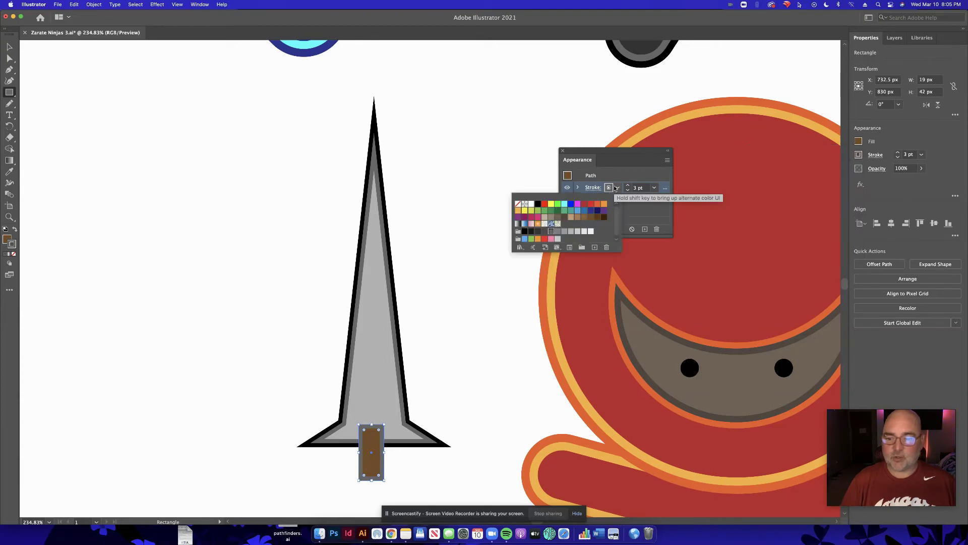
pyautogui.click(525, 232)
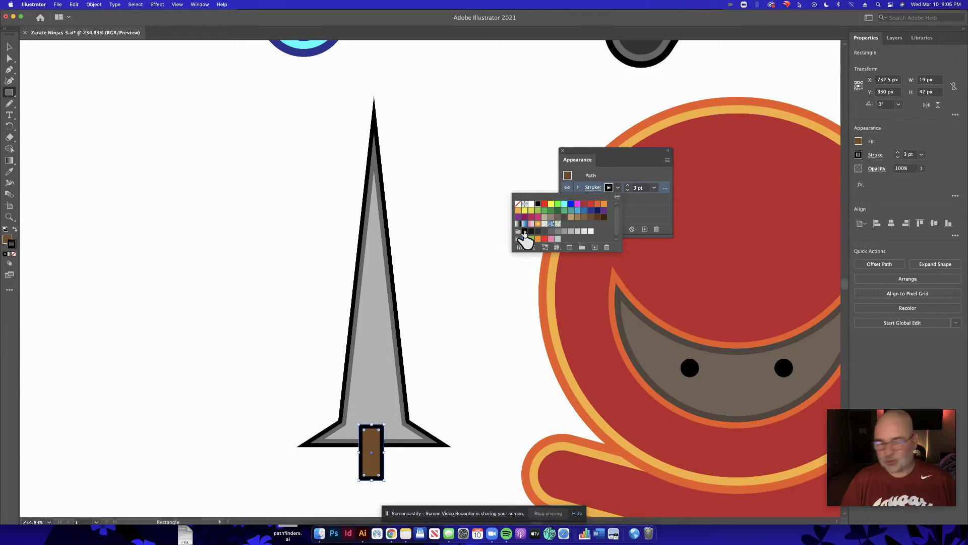
pyautogui.press('Escape')
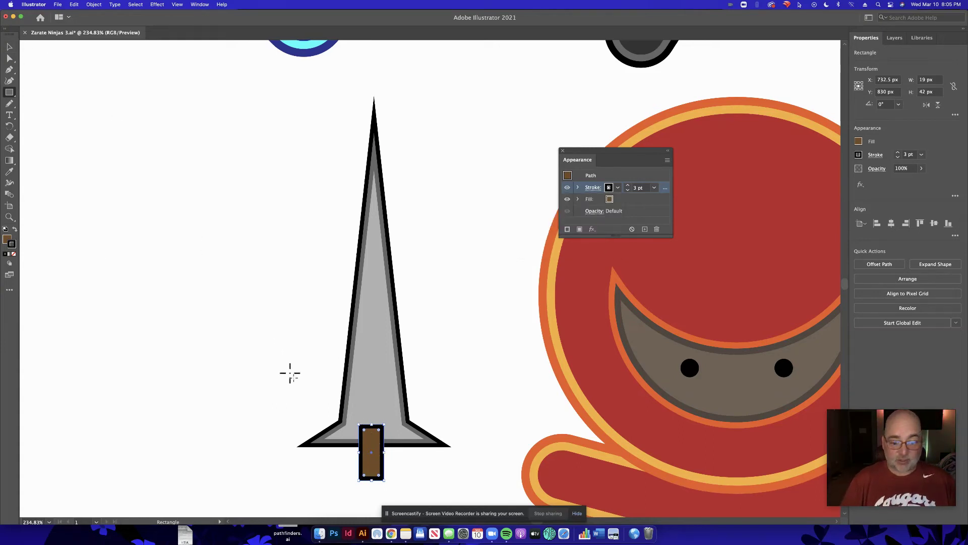
pyautogui.click(8, 47)
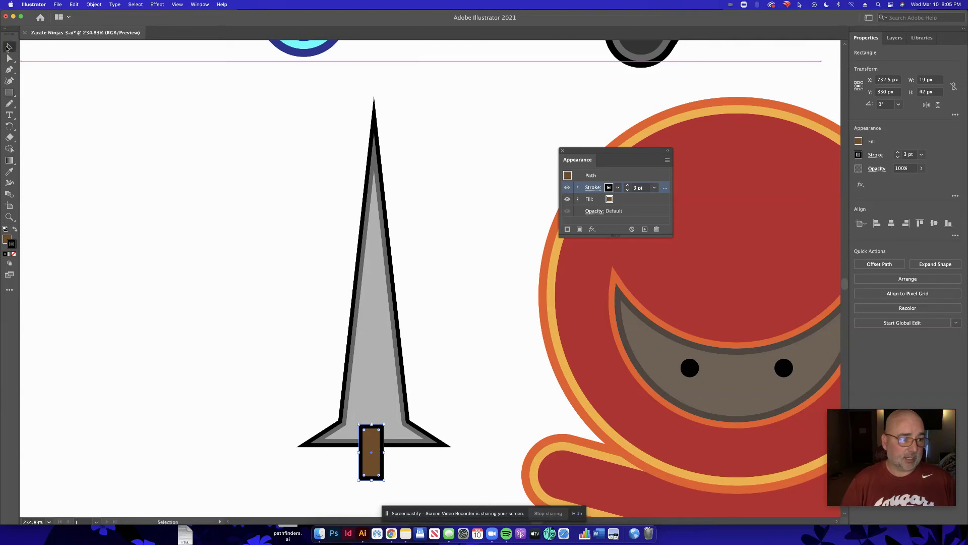
# Step: Send the brown handle behind the blade and shift it sideways to centre it under the blade at X 734.5 px
pyautogui.rightClick(378, 443)
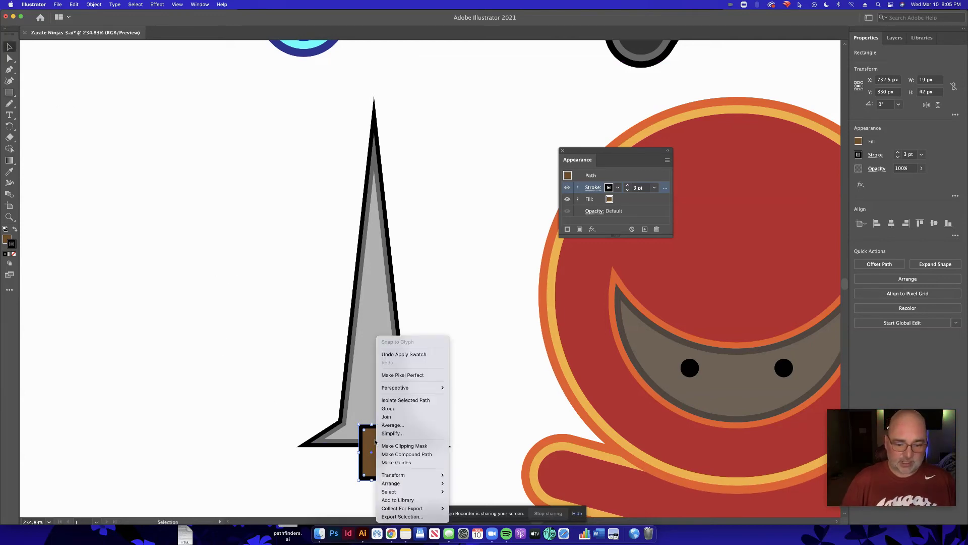
pyautogui.moveTo(426, 482)
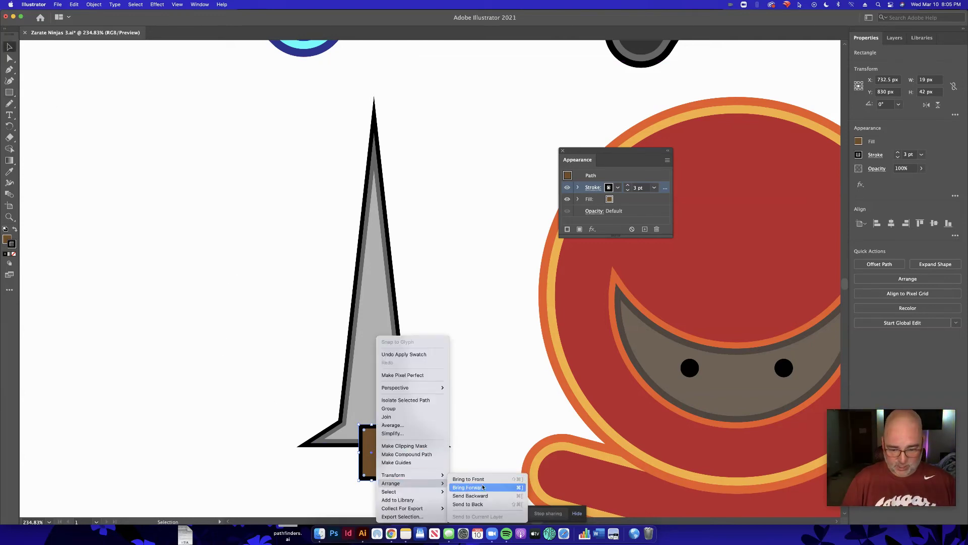
pyautogui.click(468, 504)
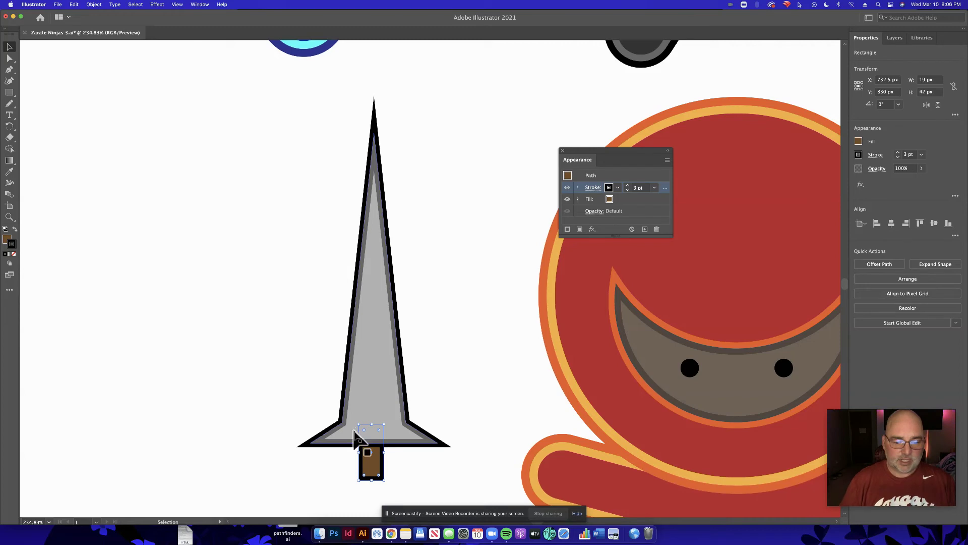
pyautogui.moveTo(372, 469); pyautogui.dragTo(375, 470)
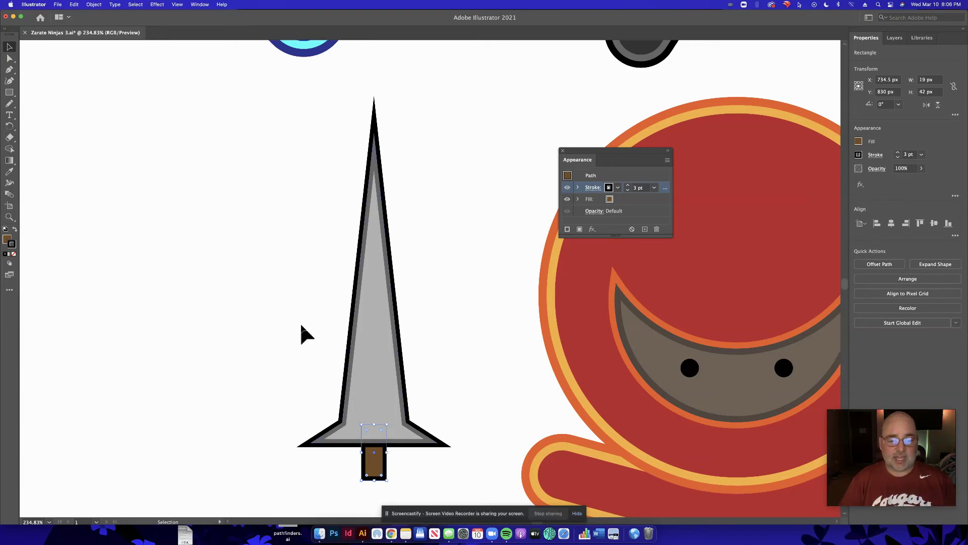
pyautogui.moveTo(404, 455); pyautogui.dragTo(414, 467)
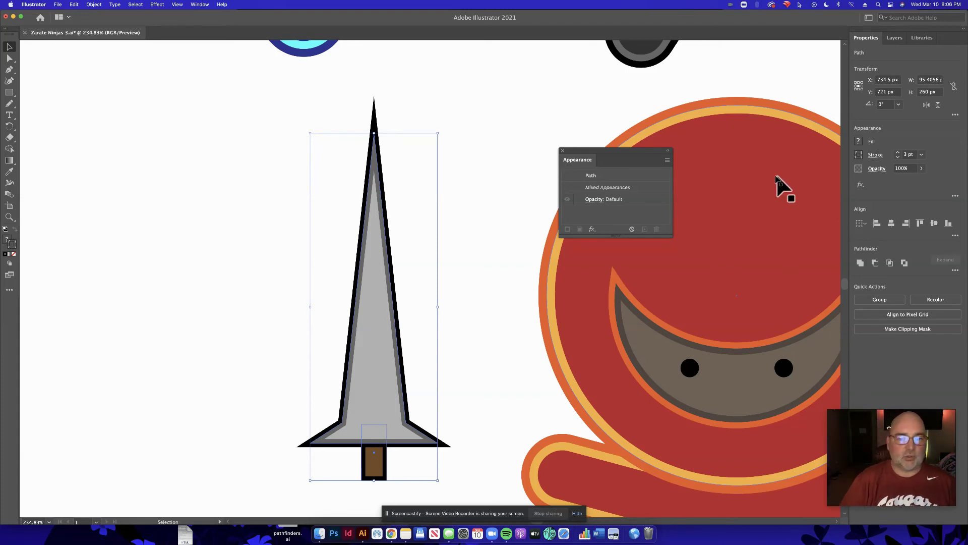
pyautogui.click(416, 100)
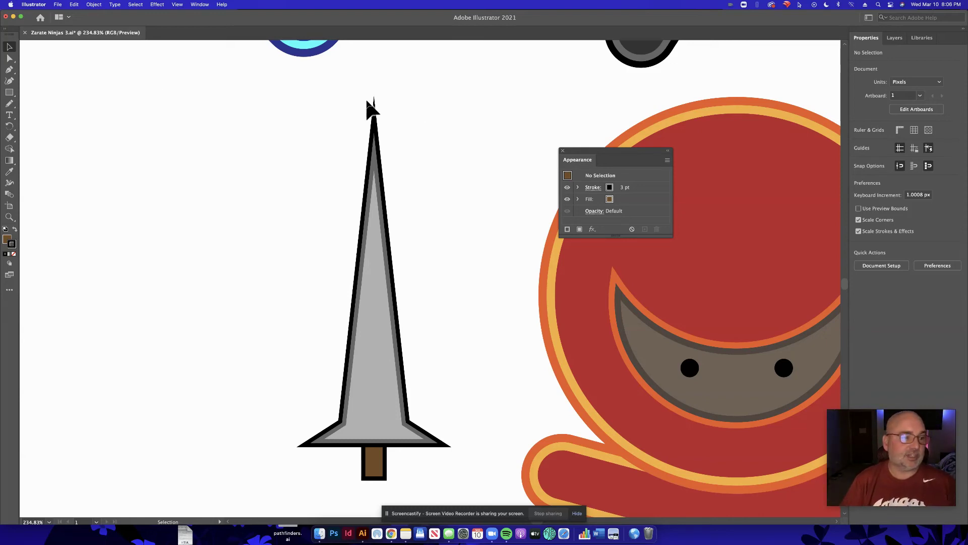
# Step: Draw a closed triangle with the Pen tool over the blade's right half, from its centre line to the right edge and tip
pyautogui.click(9, 71)
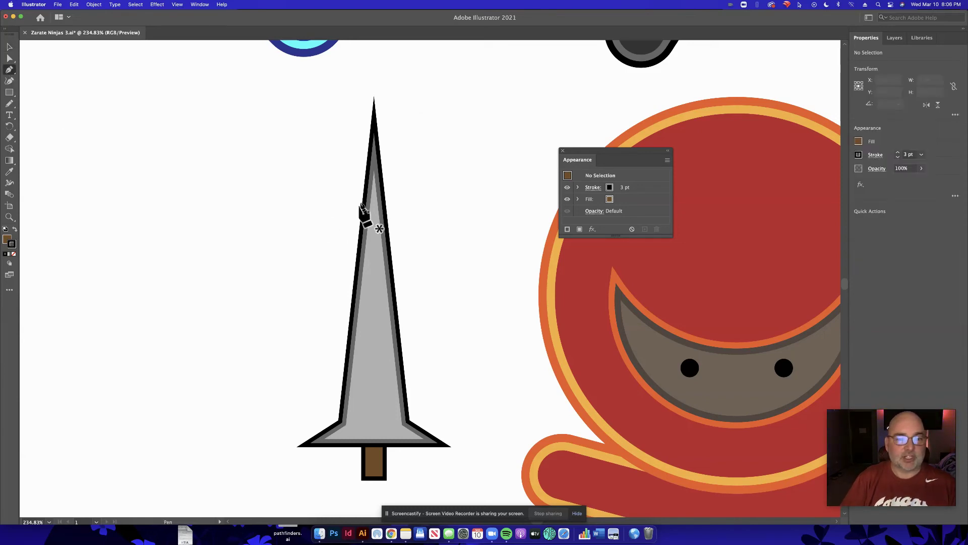
pyautogui.click(374, 422)
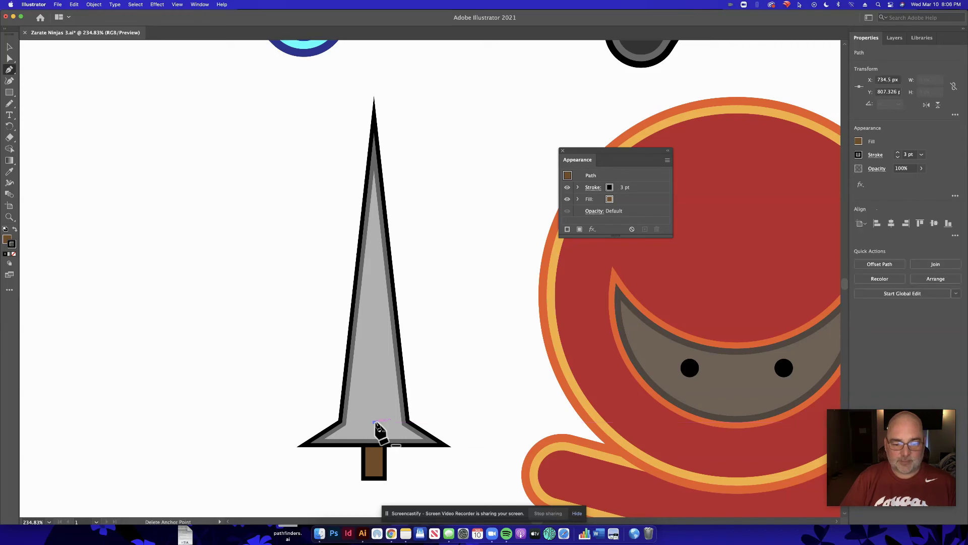
pyautogui.click(407, 422)
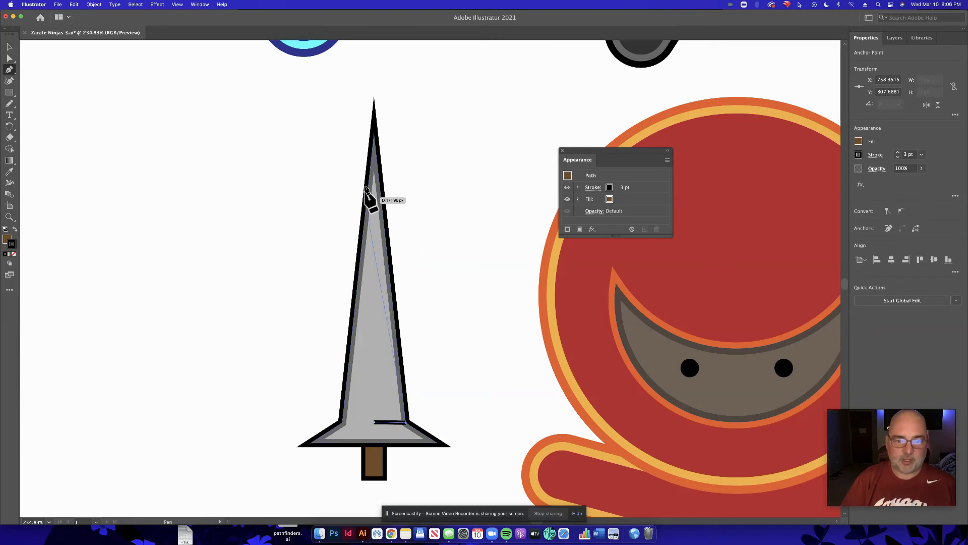
pyautogui.click(375, 132)
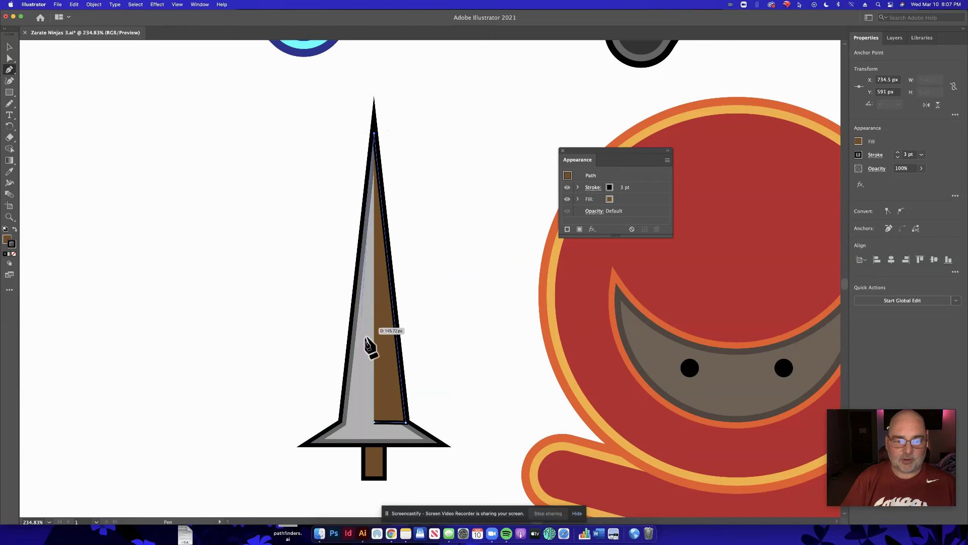
pyautogui.click(374, 421)
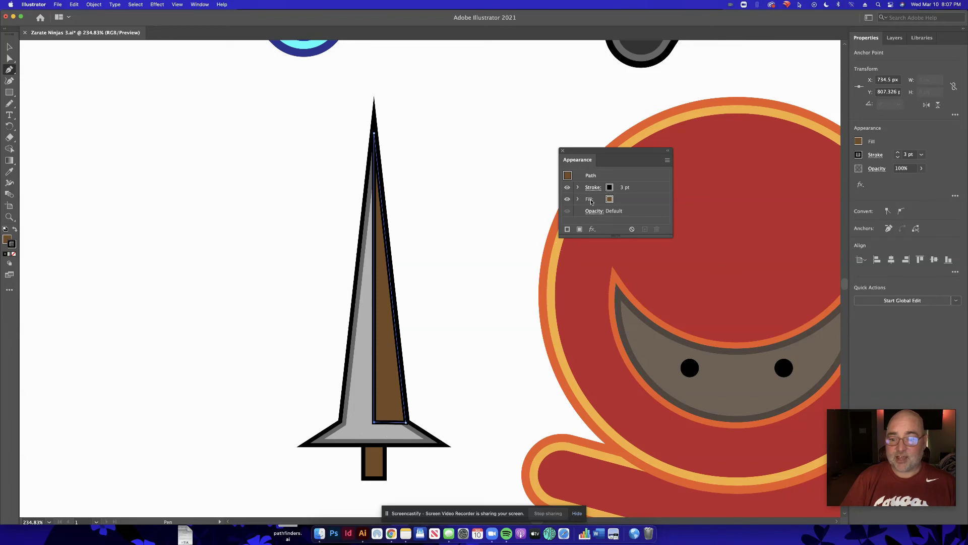
# Step: Give the triangle on the blade's right half a dark grey fill and no stroke
pyautogui.click(563, 151)
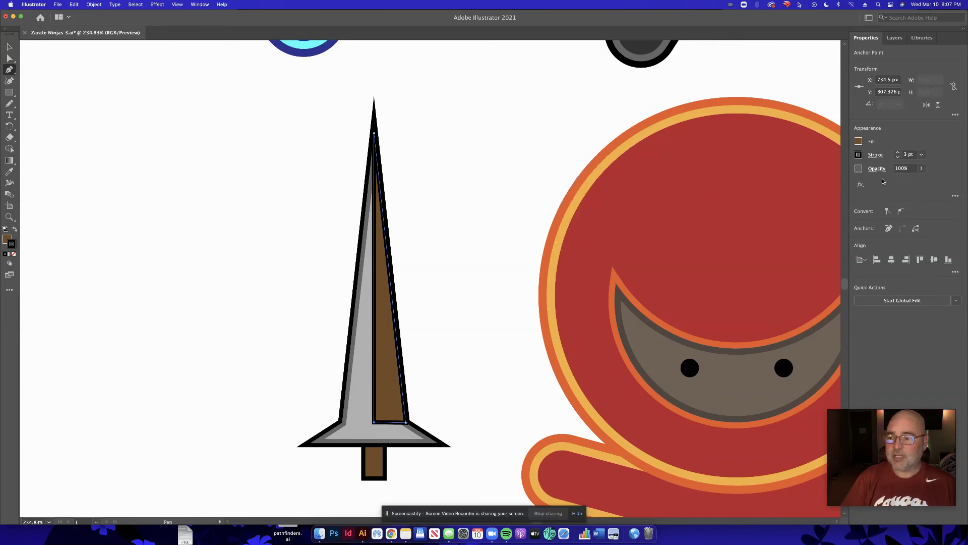
pyautogui.click(858, 143)
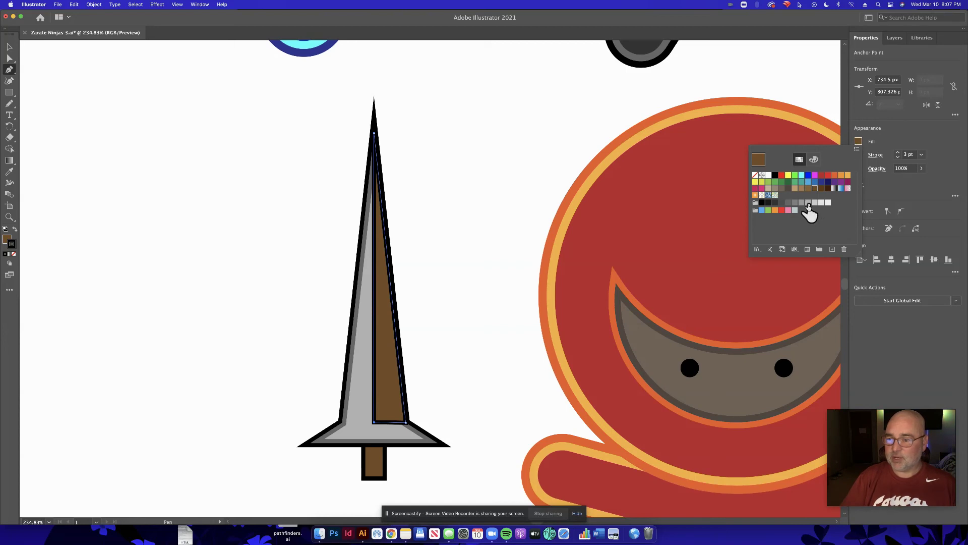
pyautogui.click(796, 204)
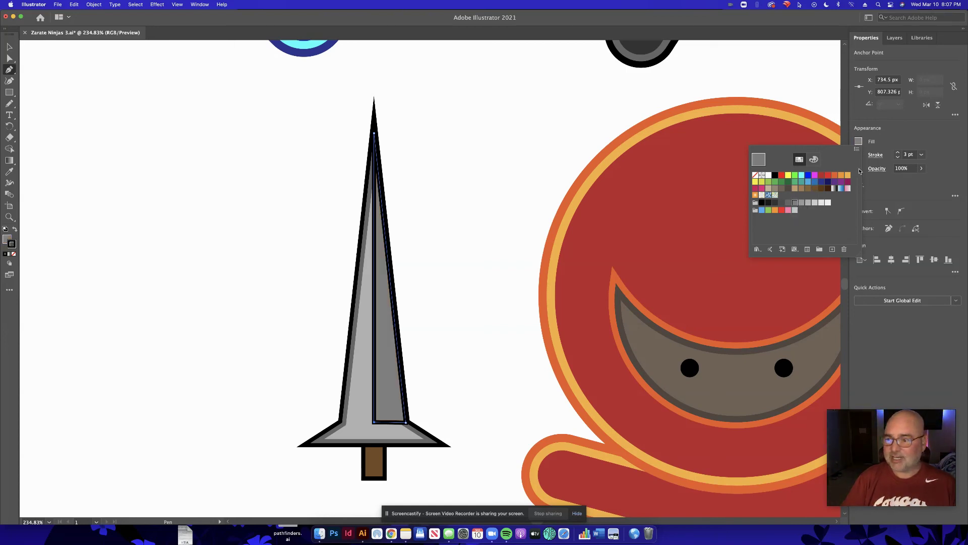
pyautogui.click(892, 147)
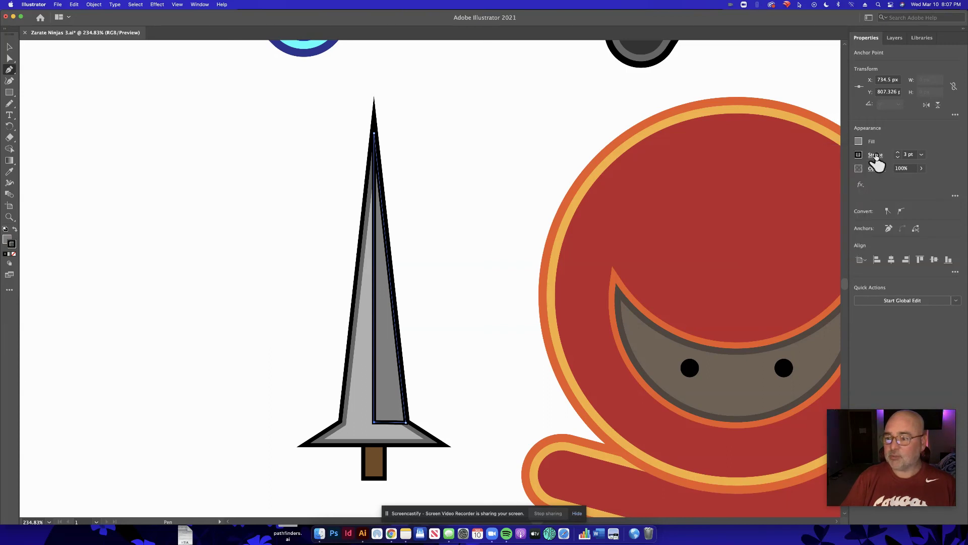
pyautogui.click(859, 154)
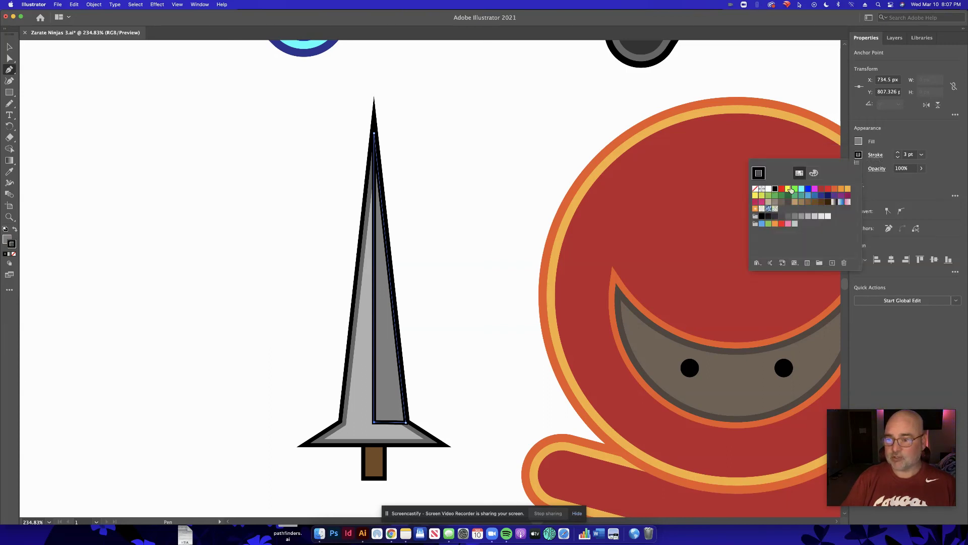
pyautogui.click(755, 190)
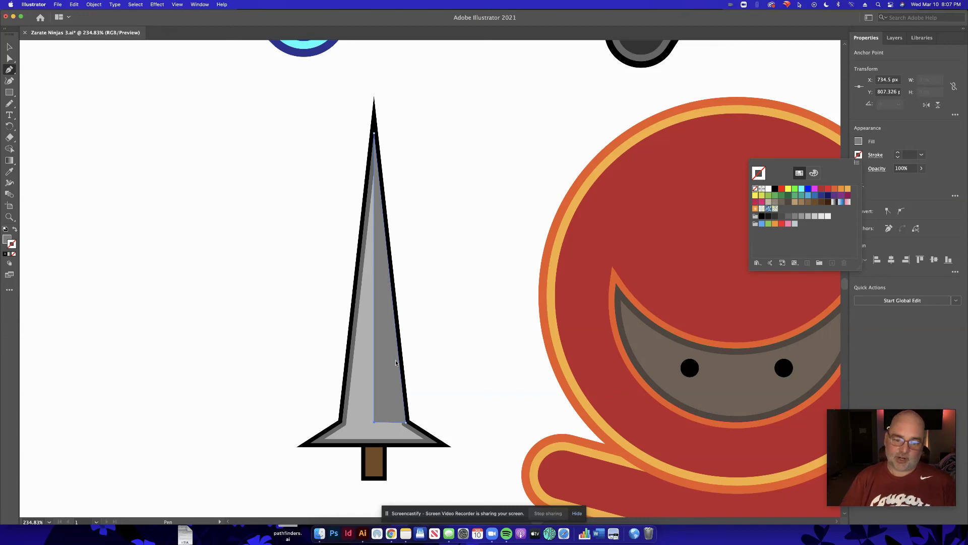
pyautogui.click(872, 145)
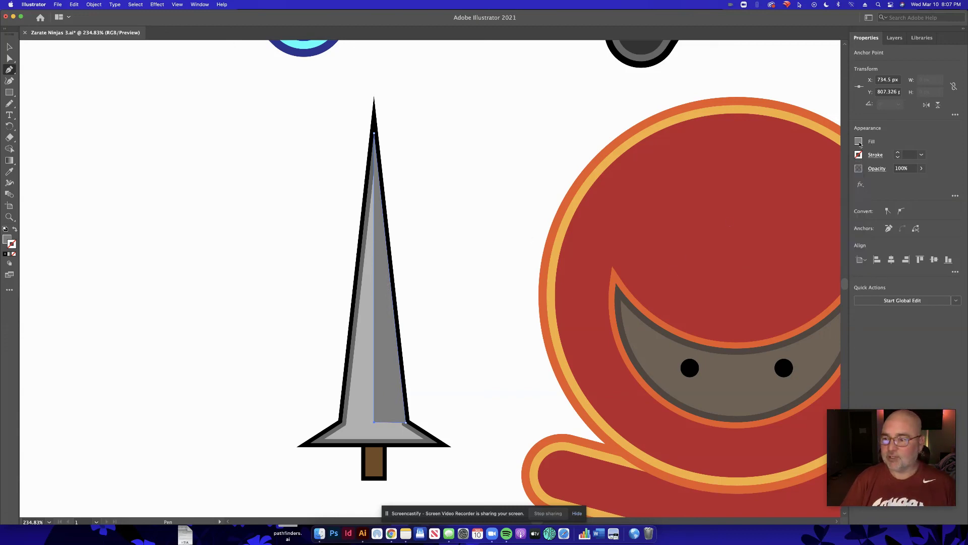
pyautogui.click(860, 142)
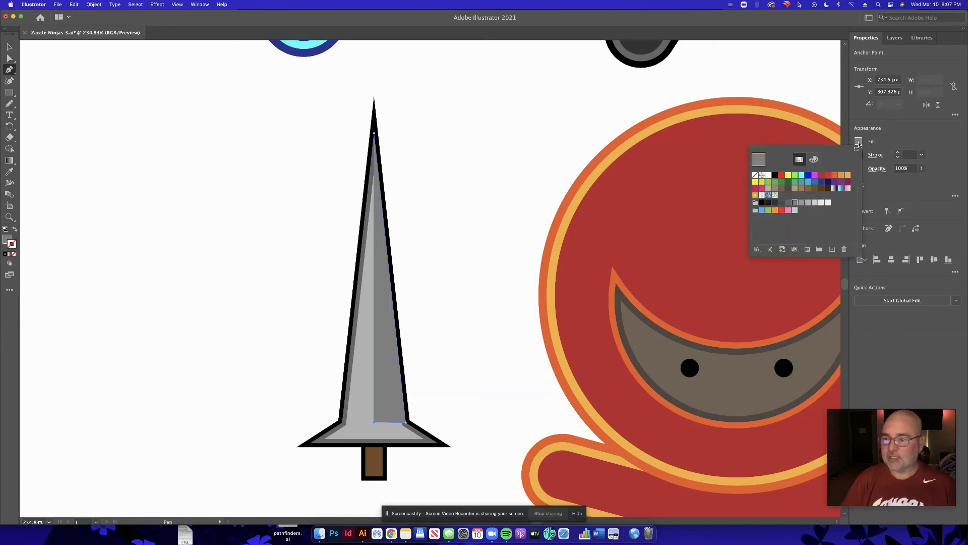
pyautogui.click(789, 203)
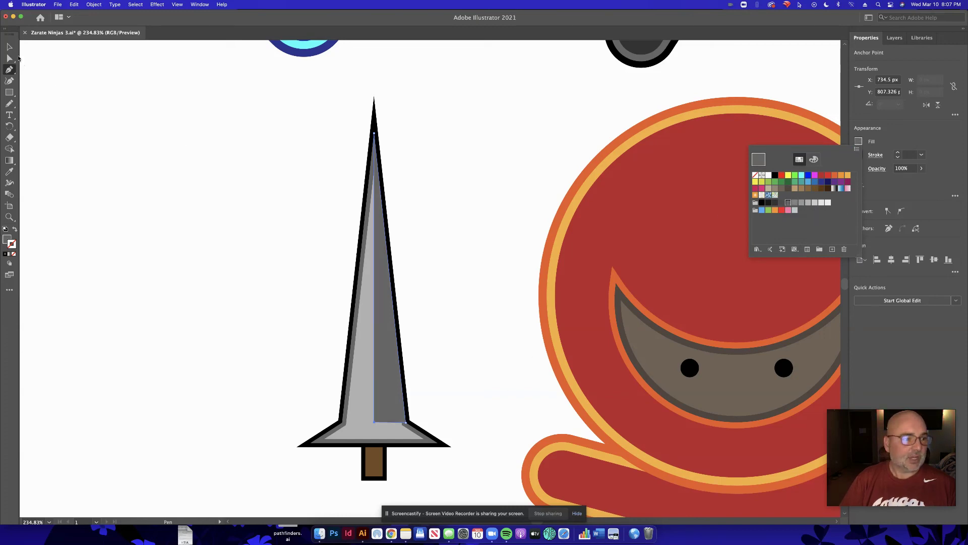
pyautogui.click(217, 283)
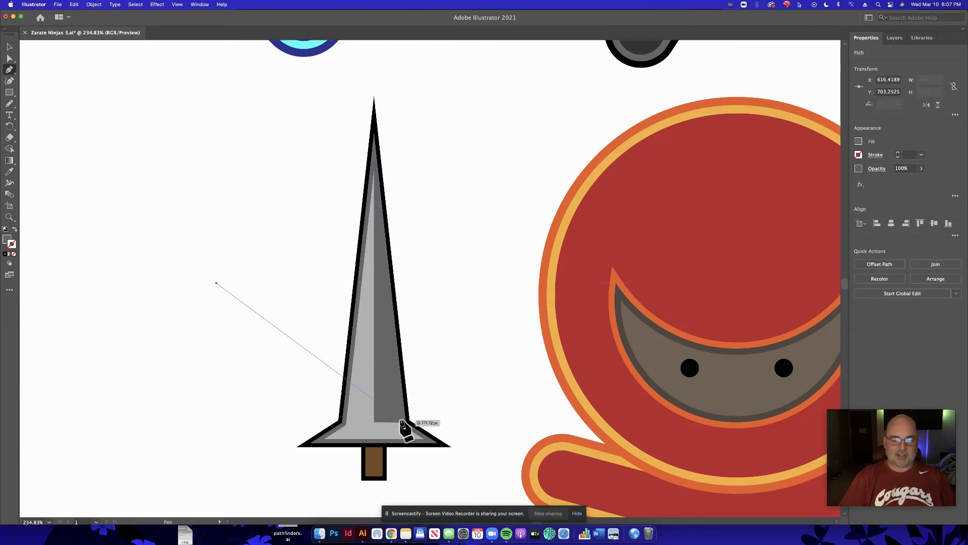
pyautogui.press('Escape')
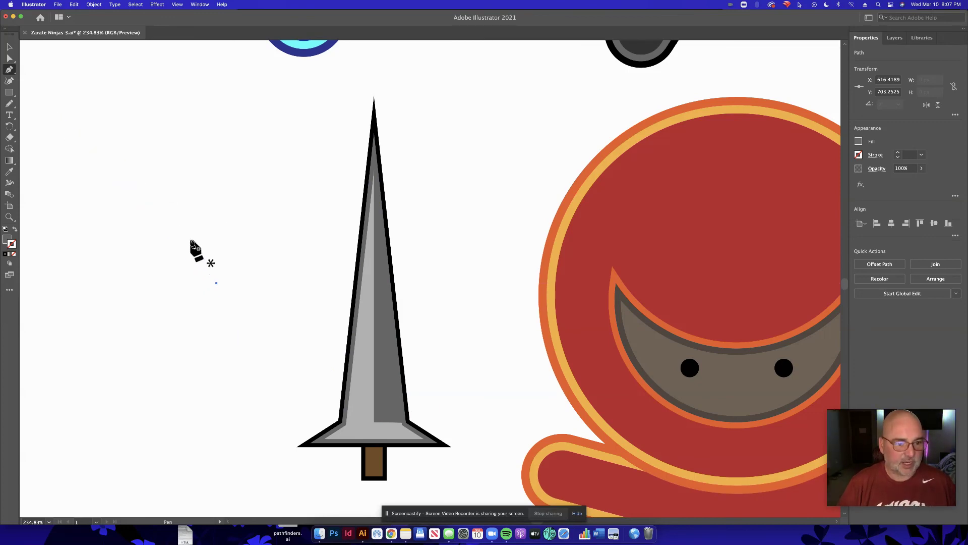
pyautogui.click(10, 47)
pyautogui.press('Delete')
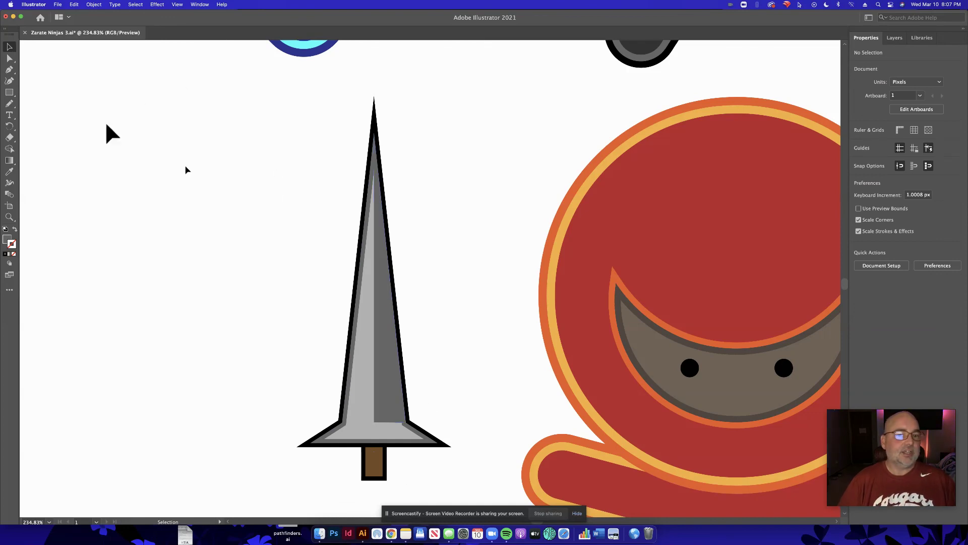
# Step: Group the sword's blade, shading and handle, and rotate the group about 48.7° counterclockwise
pyautogui.moveTo(308, 145); pyautogui.dragTo(411, 466)
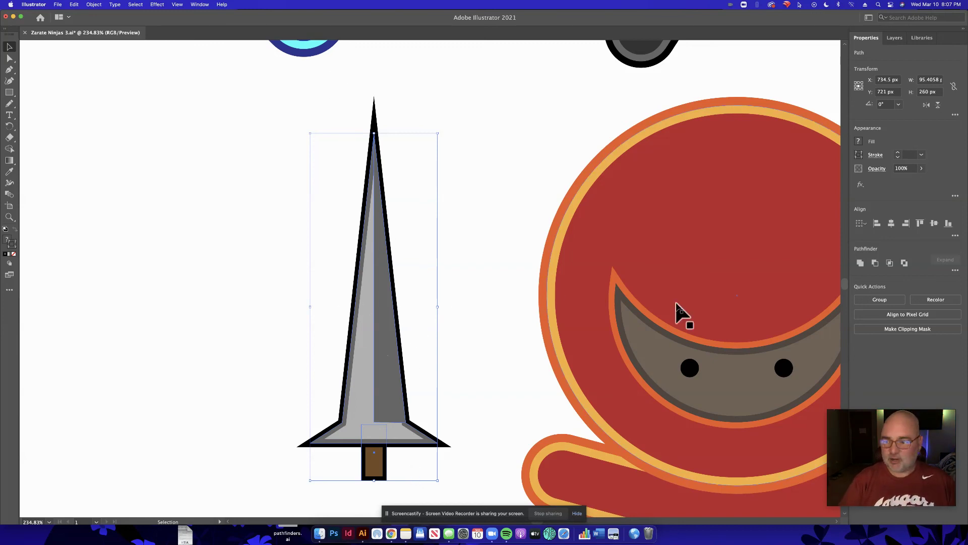
pyautogui.click(878, 299)
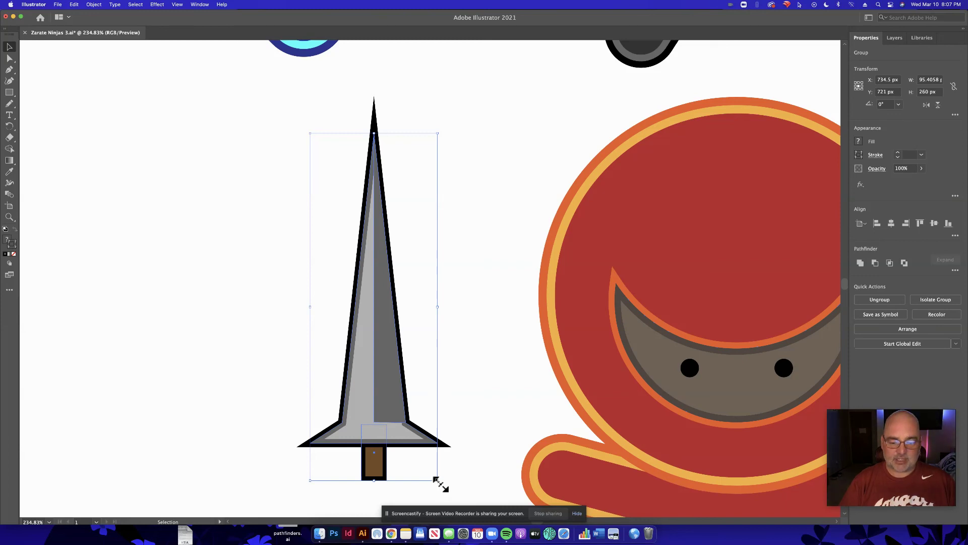
pyautogui.moveTo(443, 486); pyautogui.dragTo(536, 368)
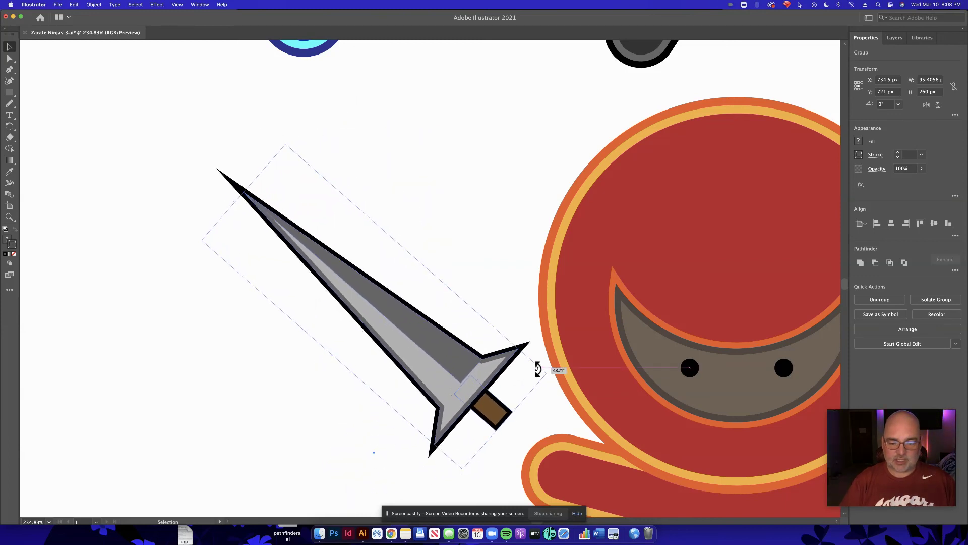
# Step: Move the rotated sword so its handle meets the red ninja's outstretched hand, and show the artwork at 100%
pyautogui.moveTo(474, 402); pyautogui.dragTo(503, 446)
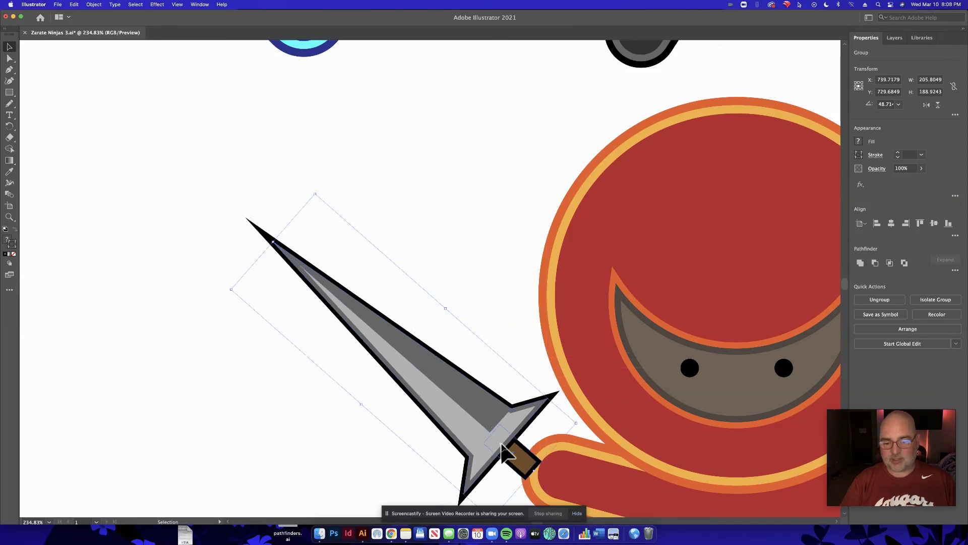
pyautogui.click(469, 221)
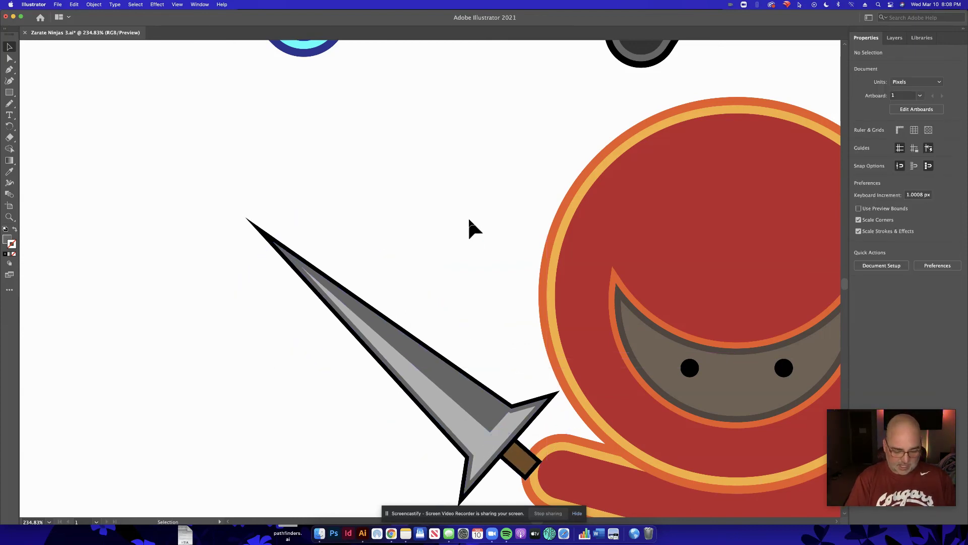
pyautogui.press('super+1')
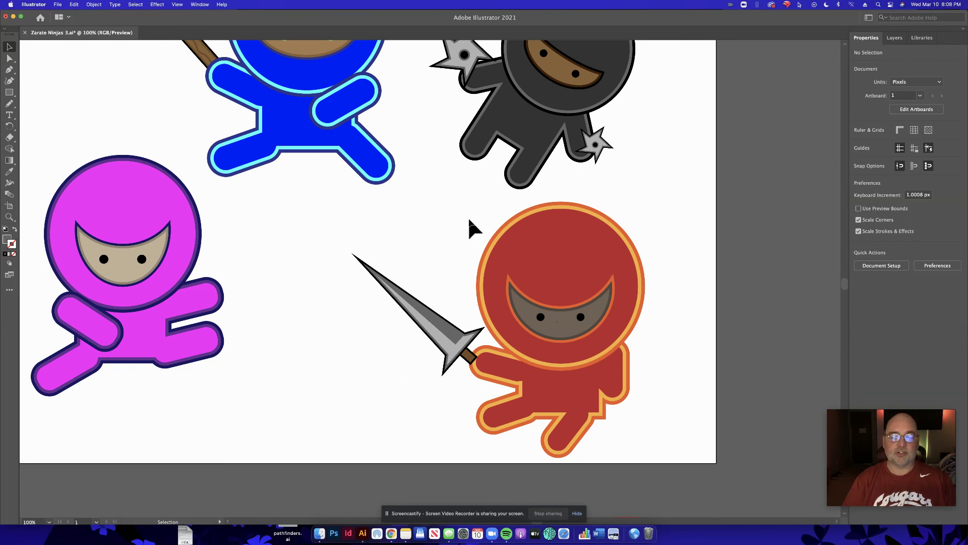